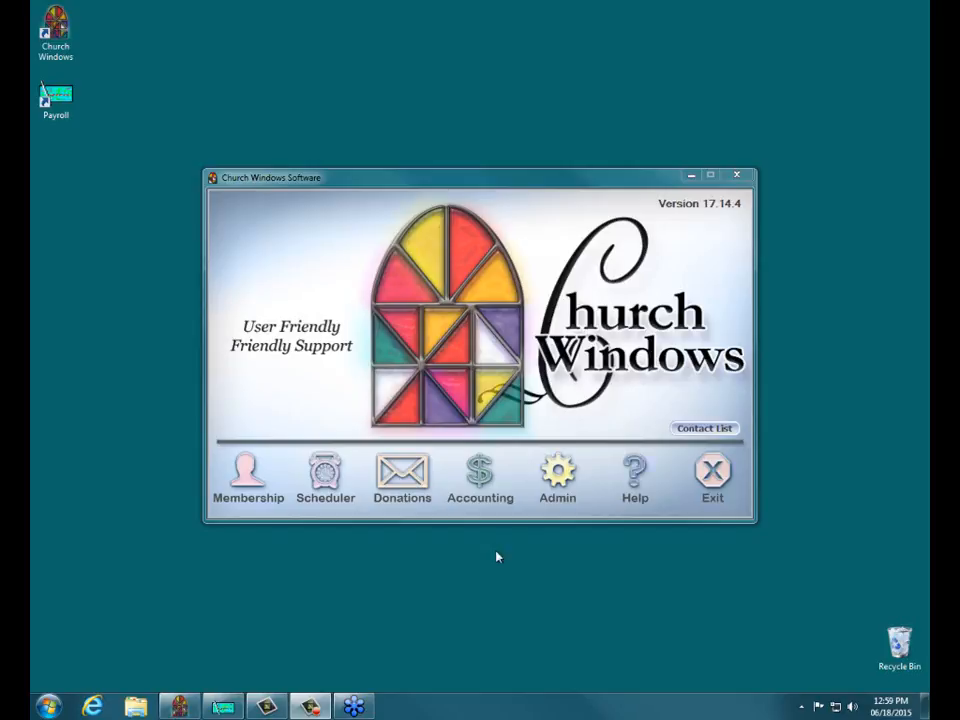
Switch to Internet Explorer, close the Google page, and open New Version Resources on the Church Windows website.
click(97, 708)
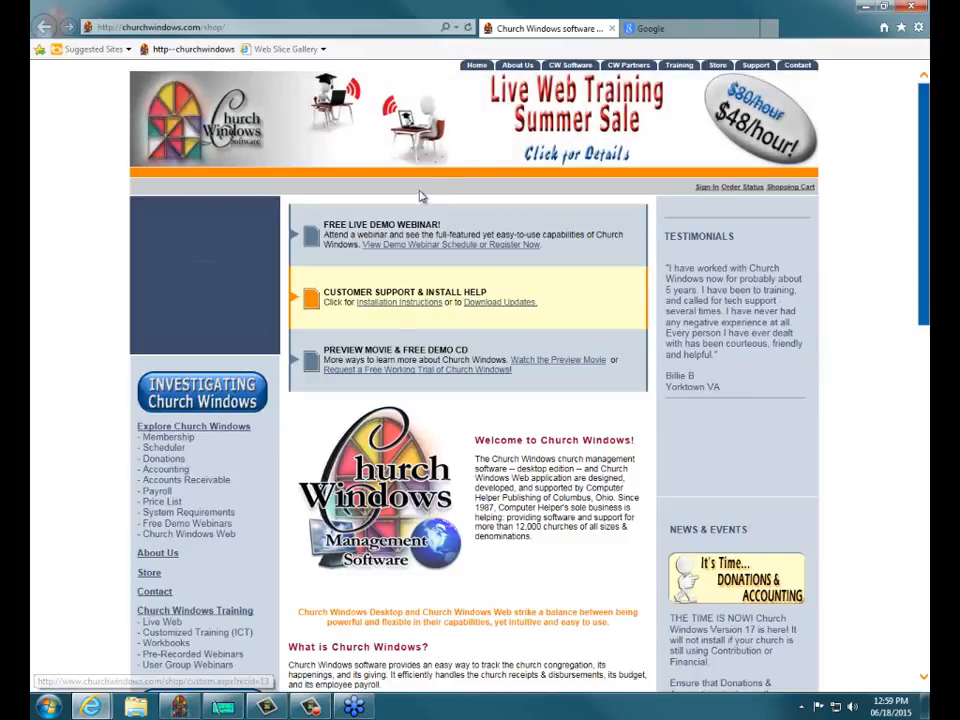
click(751, 29)
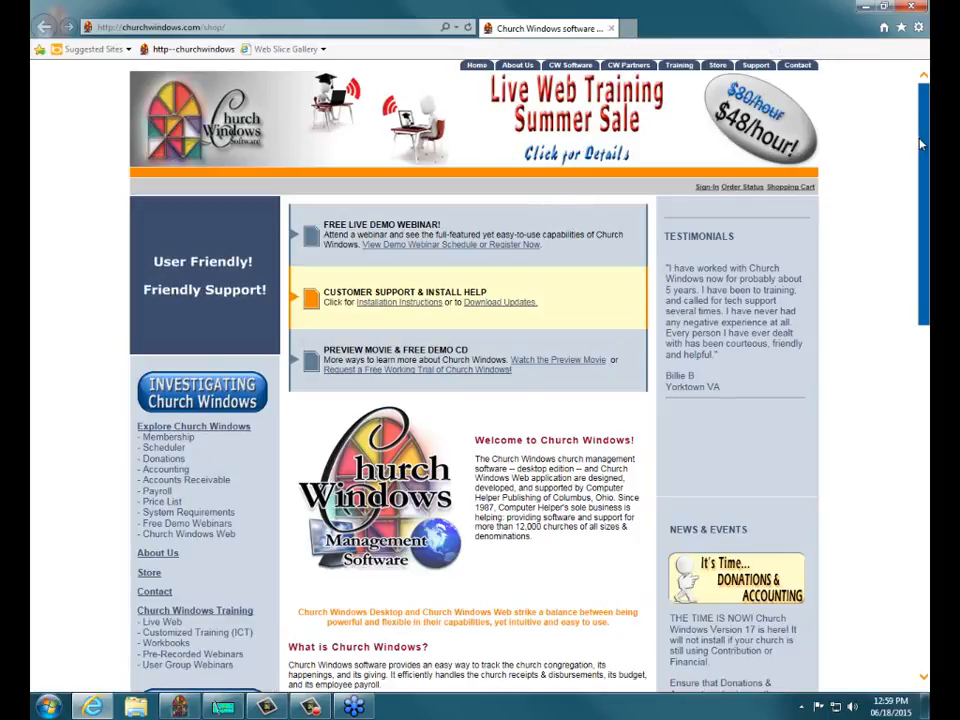
scroll(917, 257, down, 4)
scroll(918, 298, down, 1)
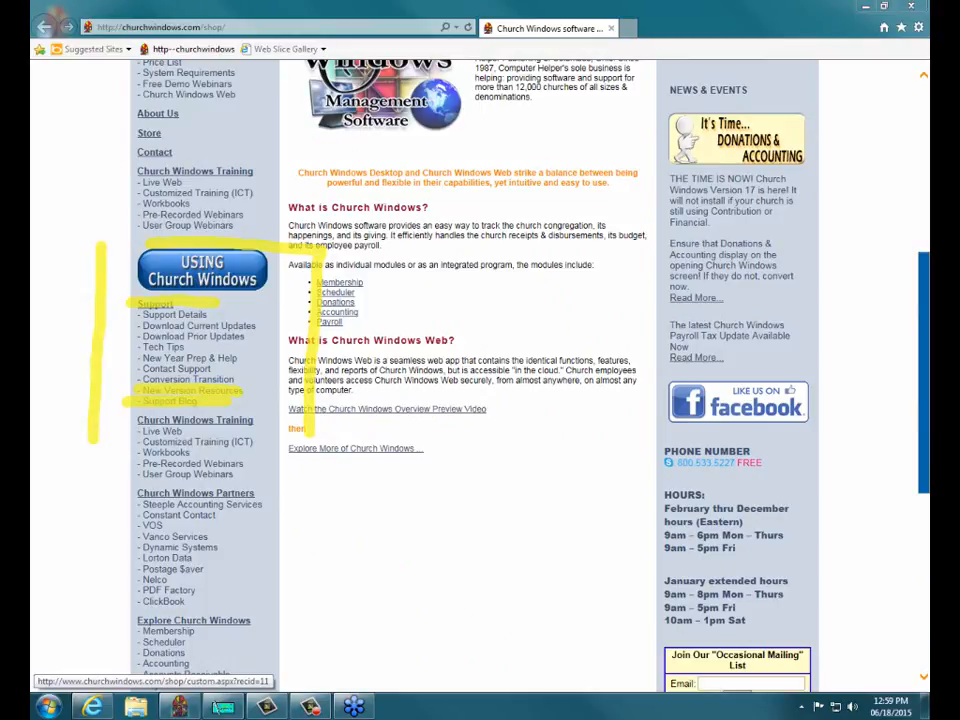
click(181, 391)
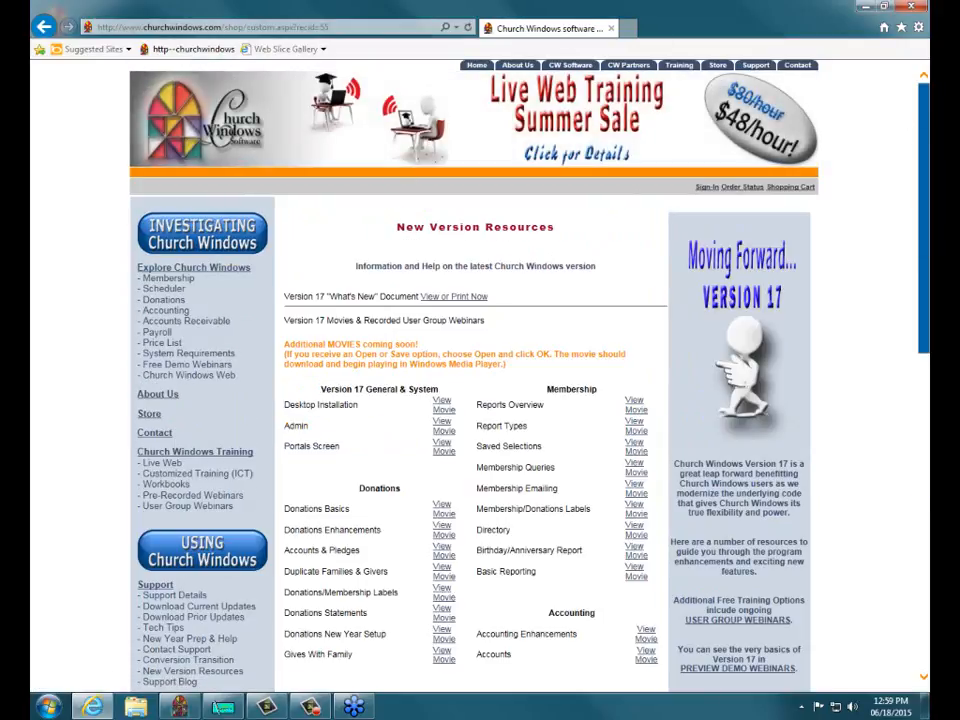
Look through the Version 17 movie list, view the Support Blog, and close the browser.
scroll(510, 293, down, 3)
scroll(510, 293, up, 1)
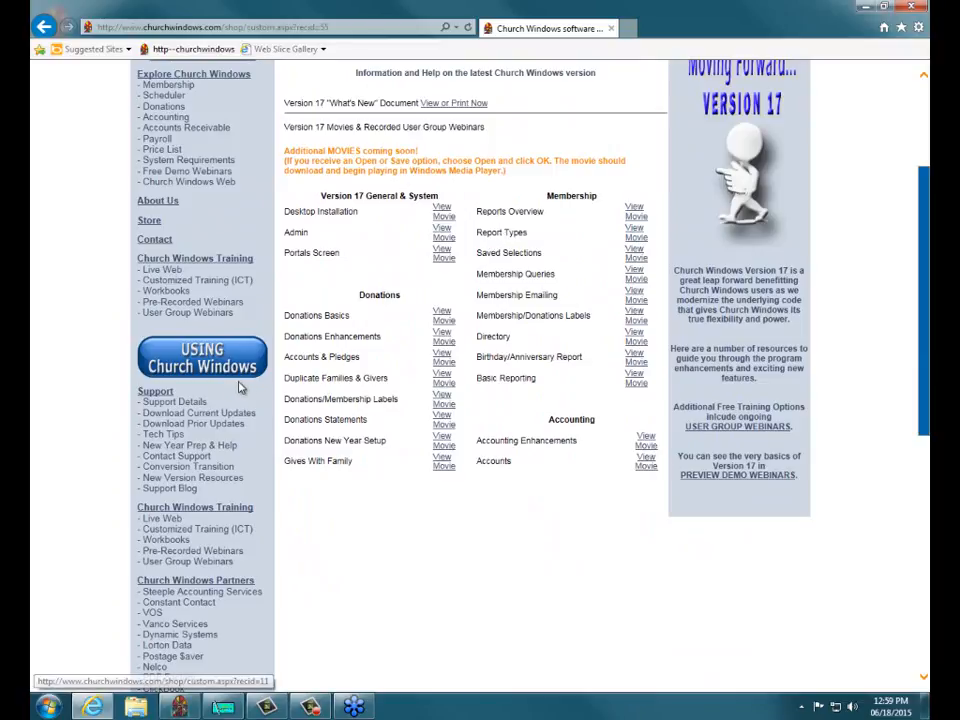
click(179, 489)
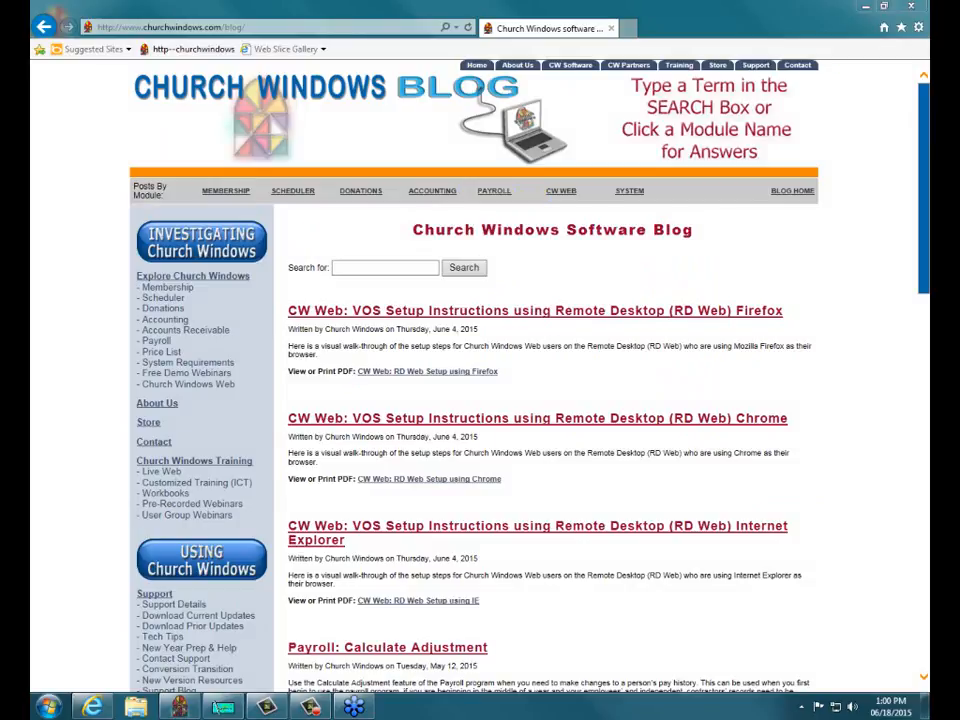
click(908, 7)
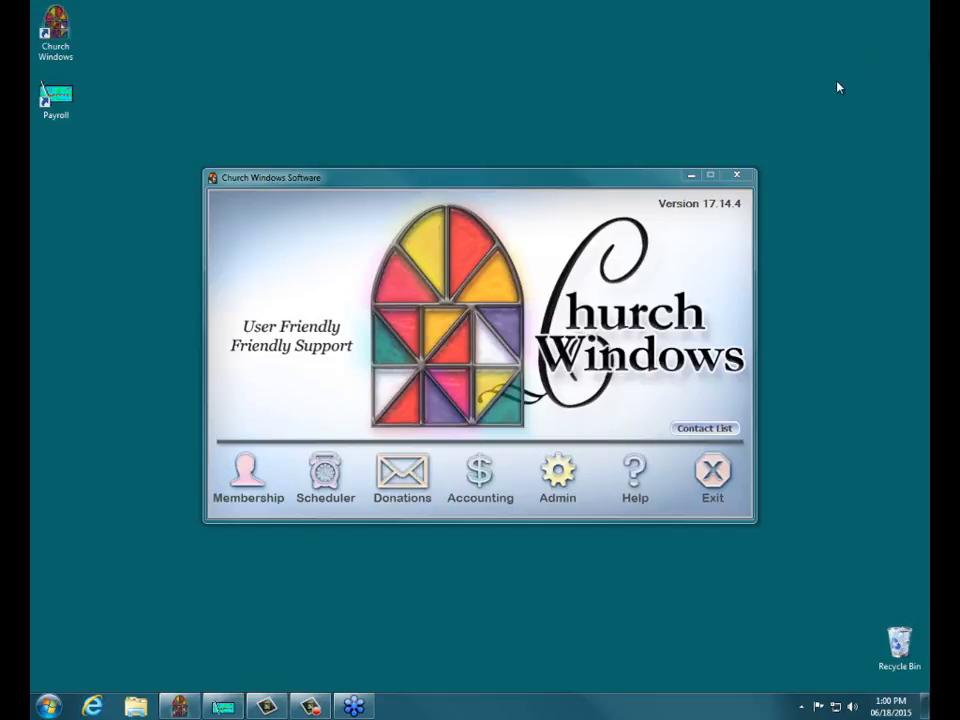
Switch to Church Windows Payroll and review several employees' account number assignments, leaving the setup without changes.
click(223, 707)
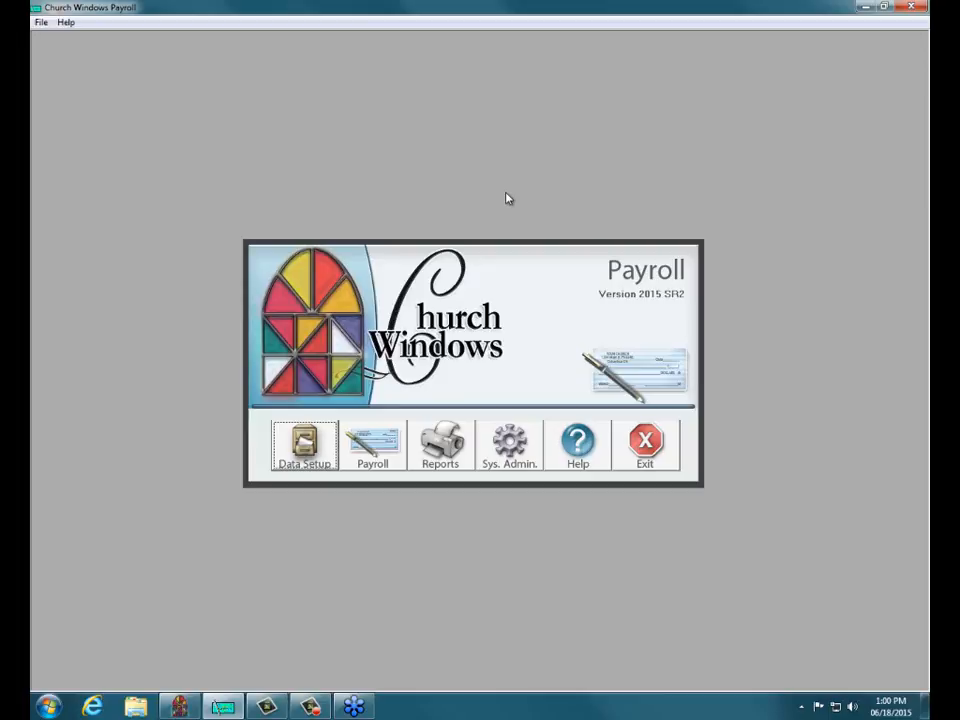
click(507, 453)
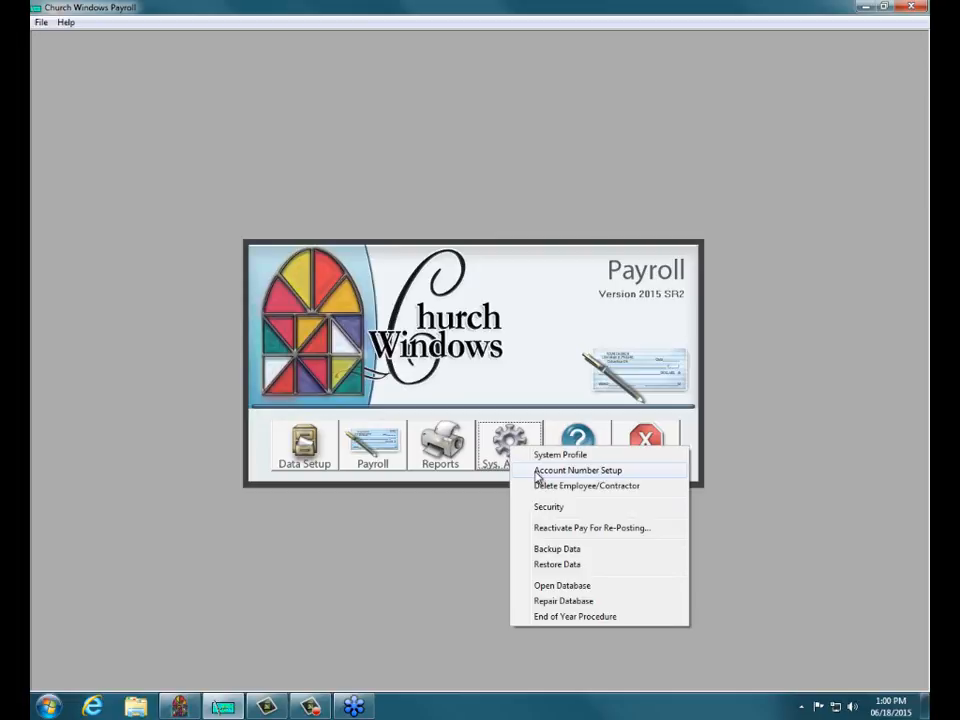
click(537, 472)
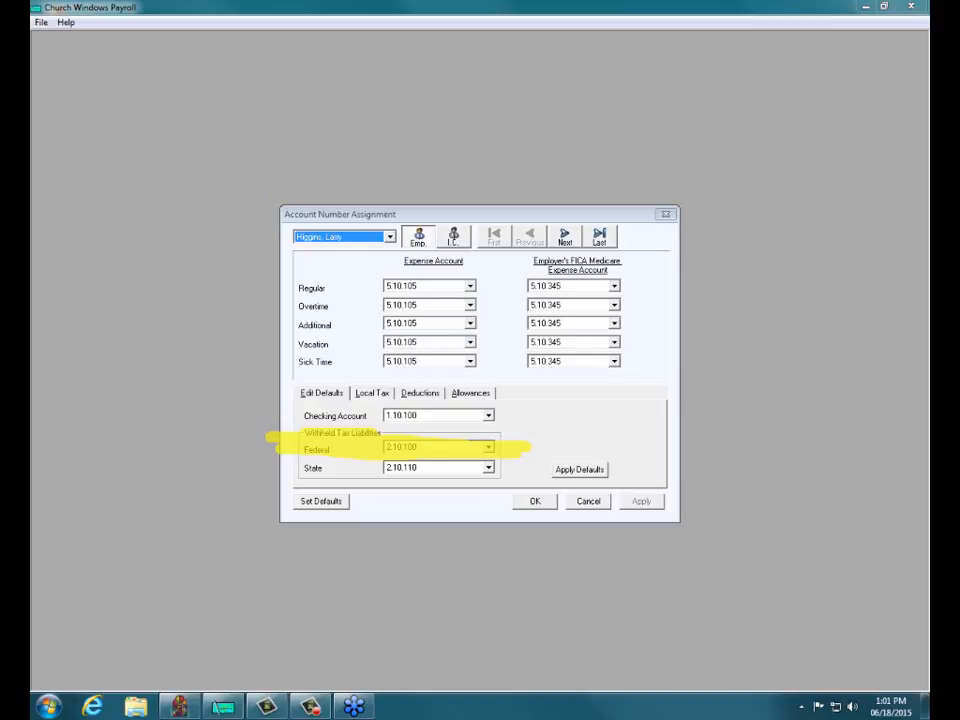
click(566, 237)
click(566, 237)
click(566, 237)
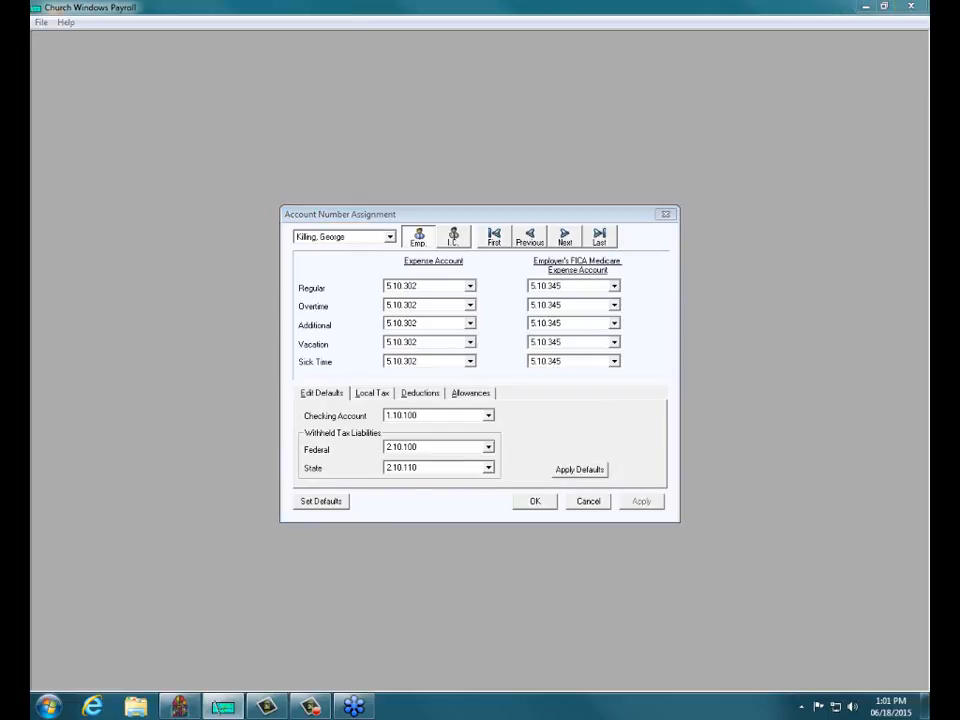
click(217, 706)
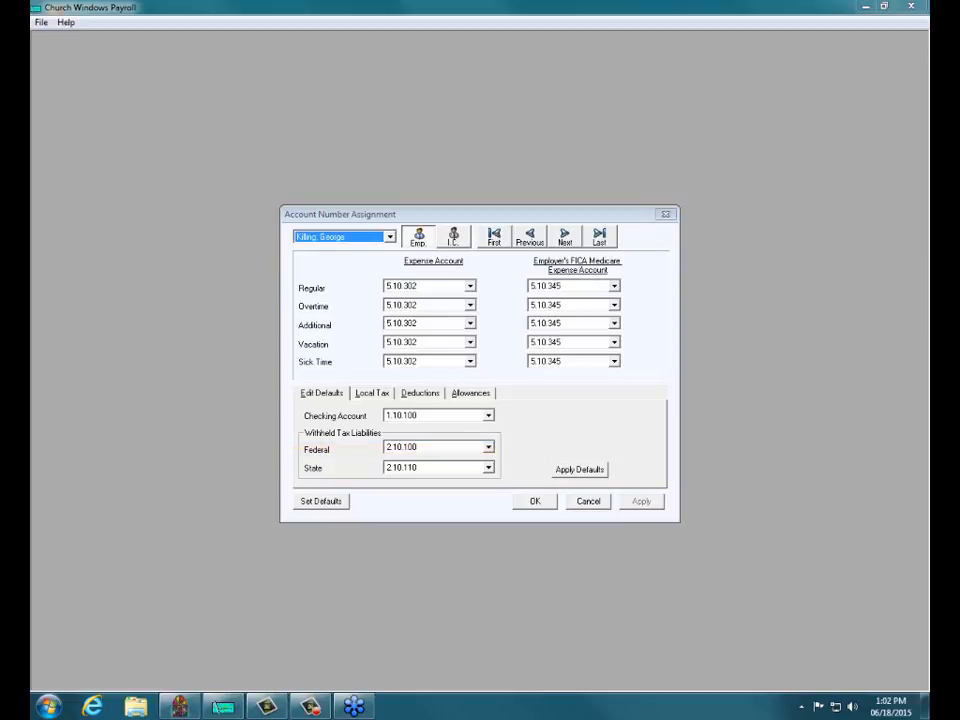
click(585, 501)
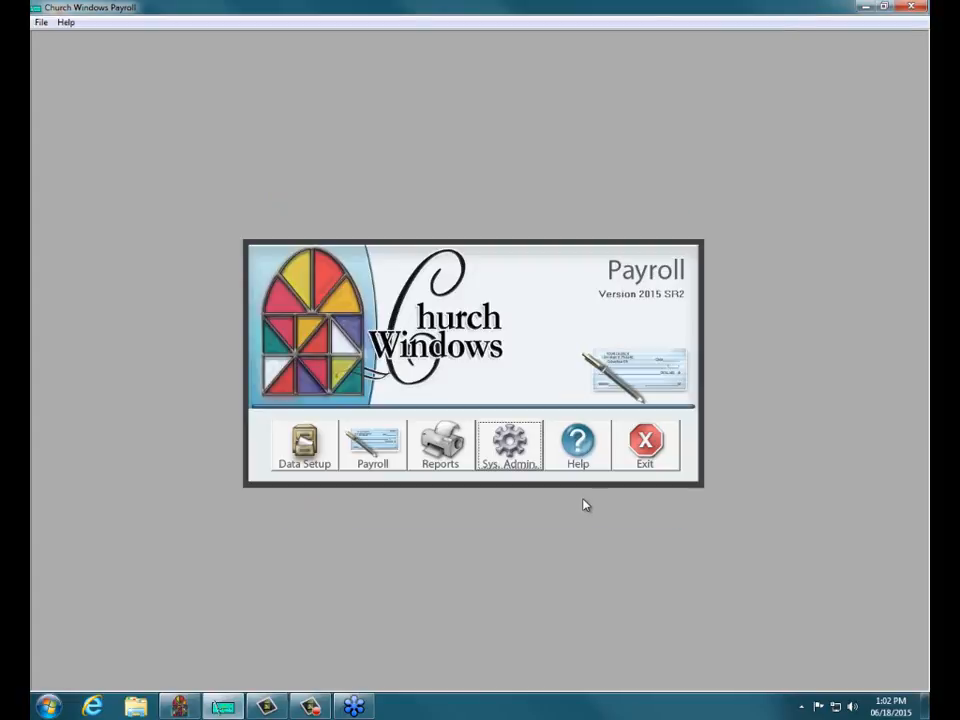
click(456, 443)
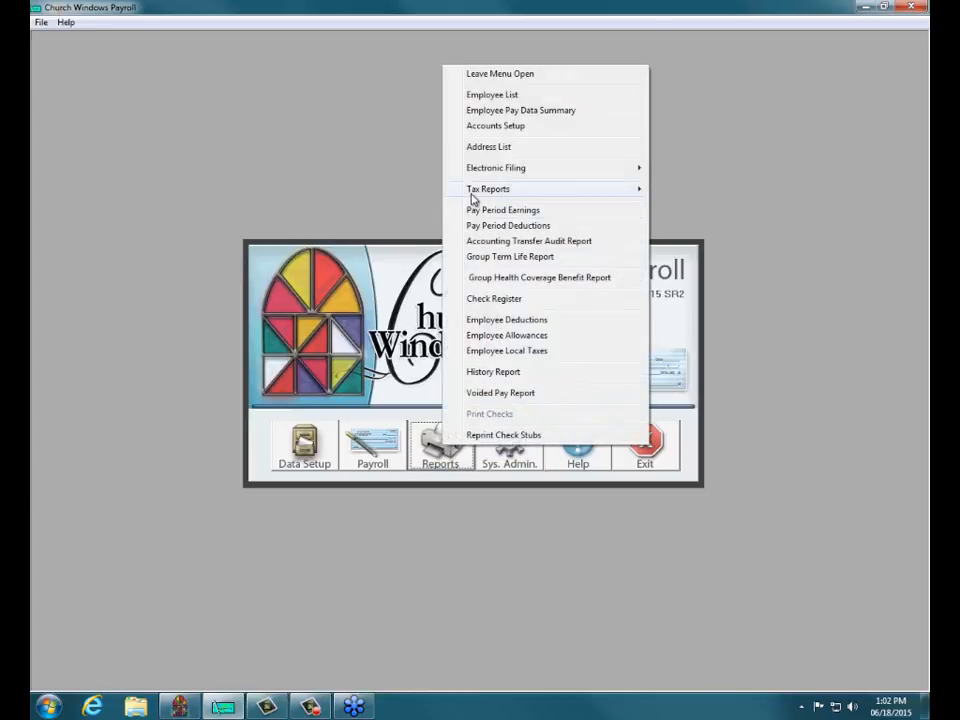
mouse_move(474, 198)
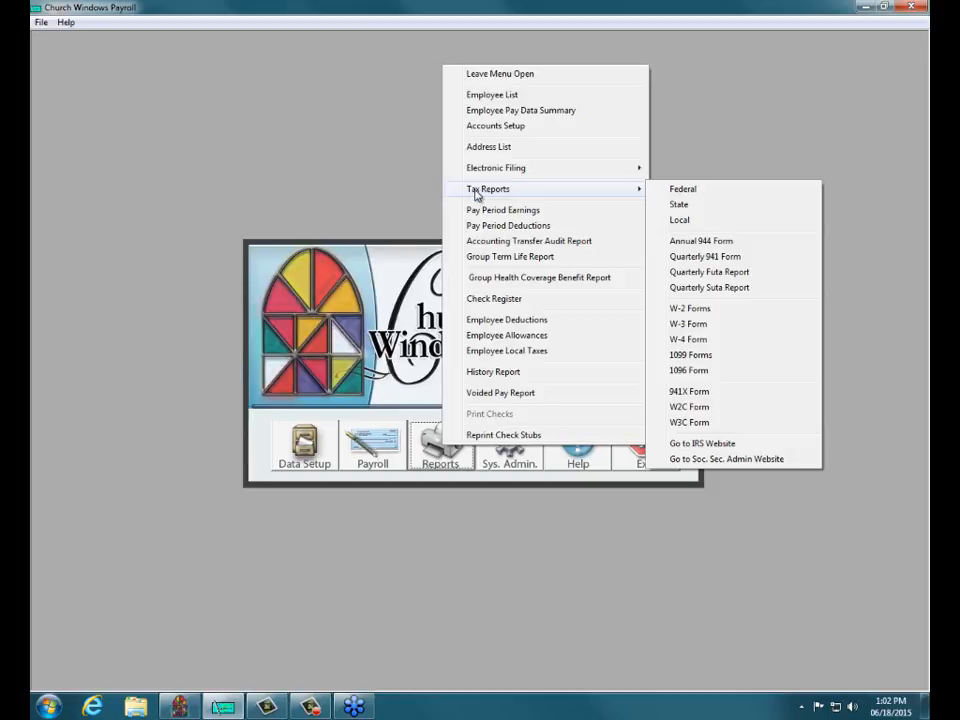
click(418, 205)
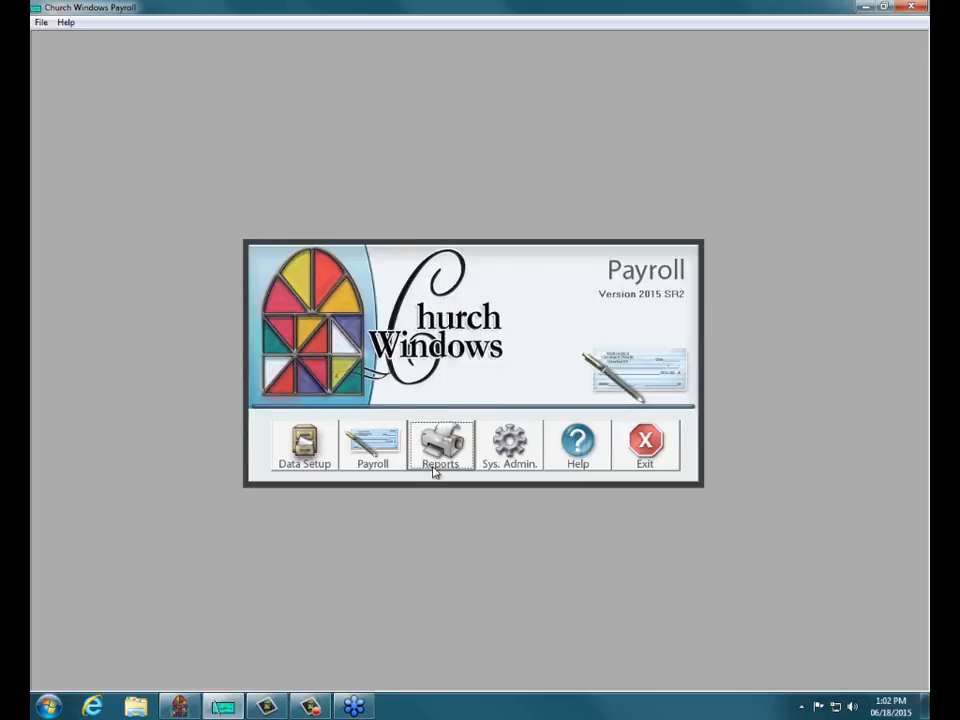
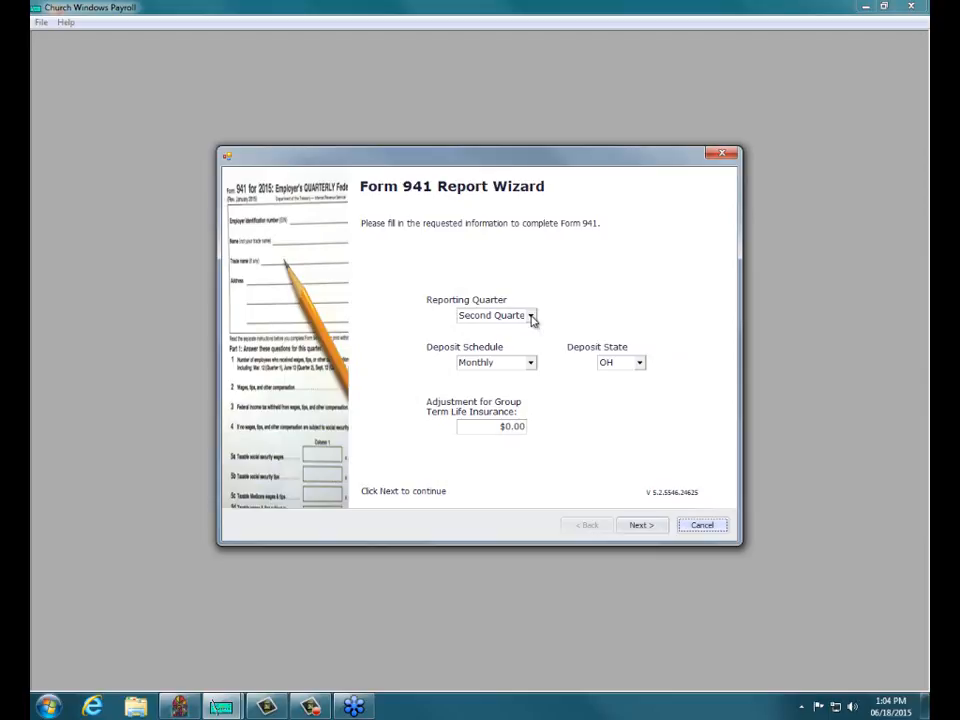
Set the Form 941 reporting quarter to First Quarter and keep the deposit schedule Monthly.
click(532, 316)
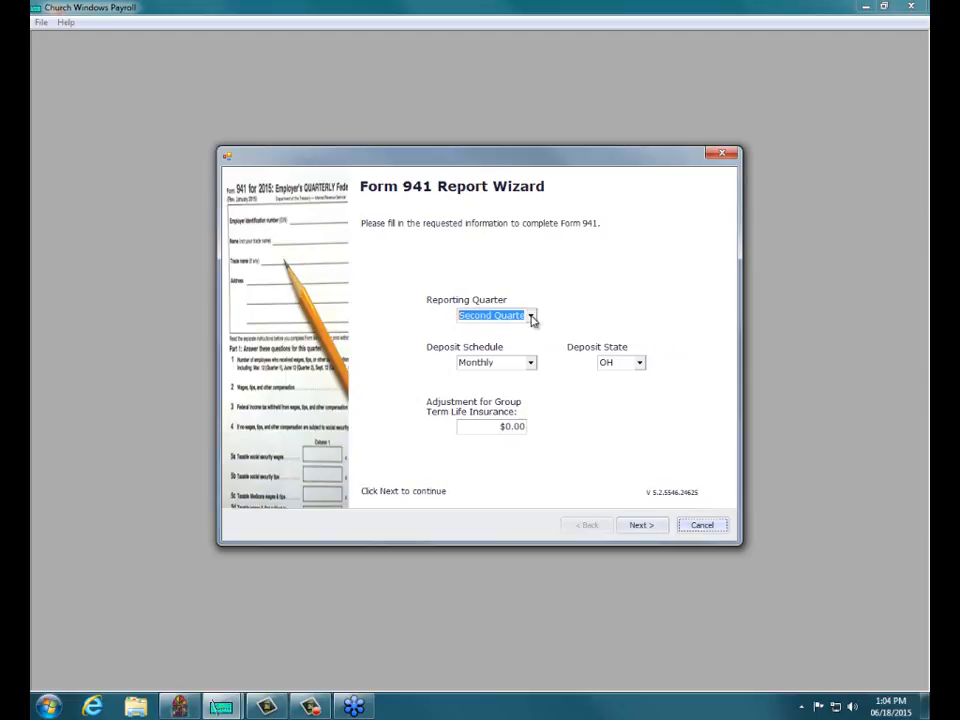
click(461, 329)
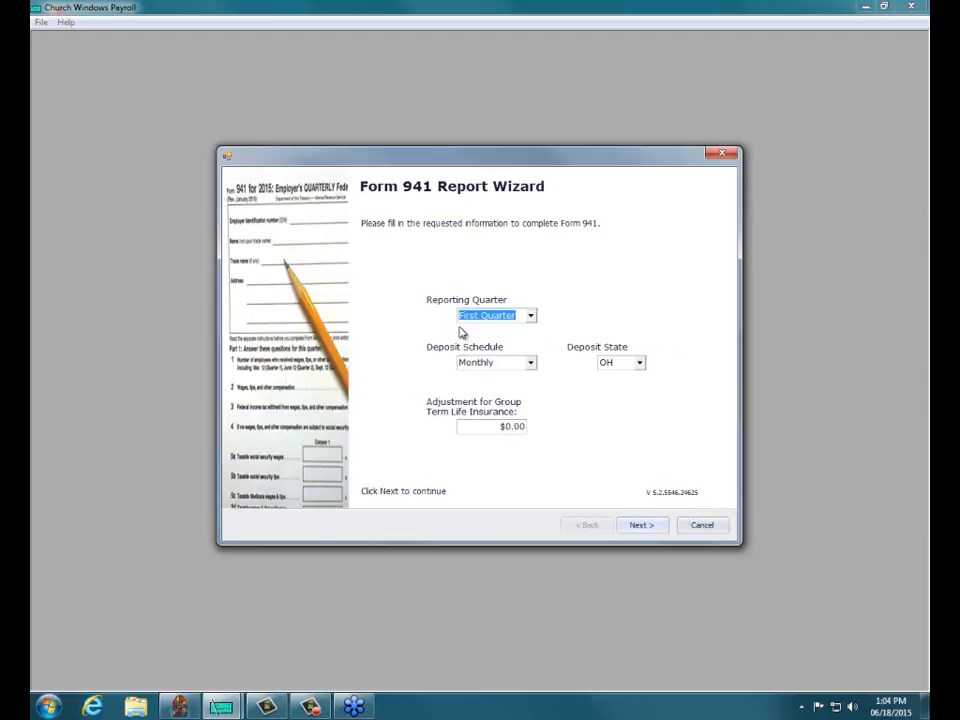
click(531, 363)
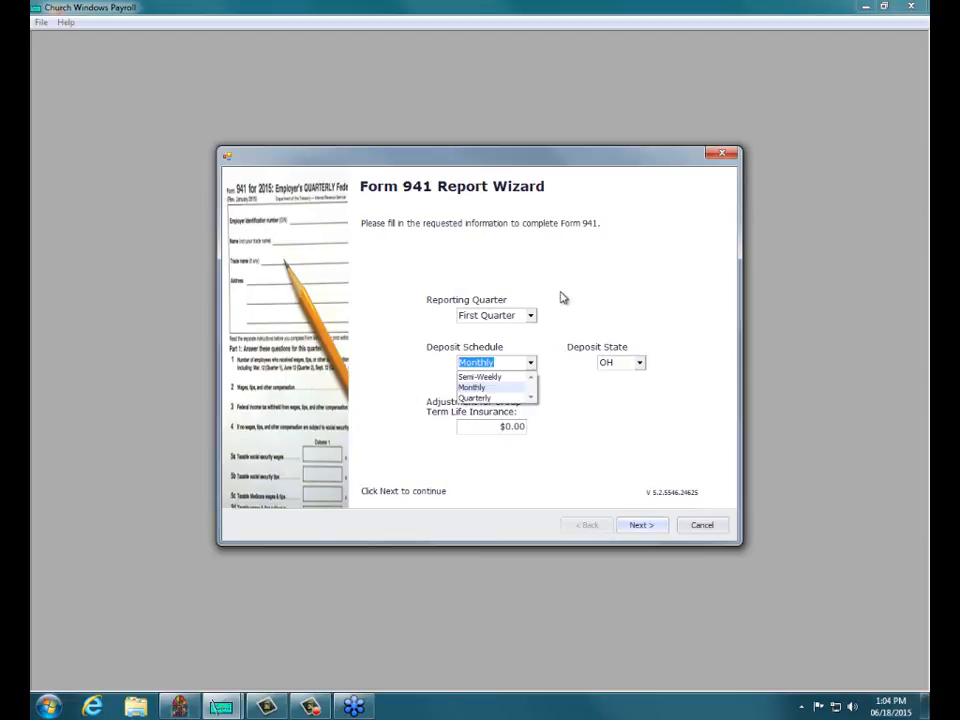
click(487, 388)
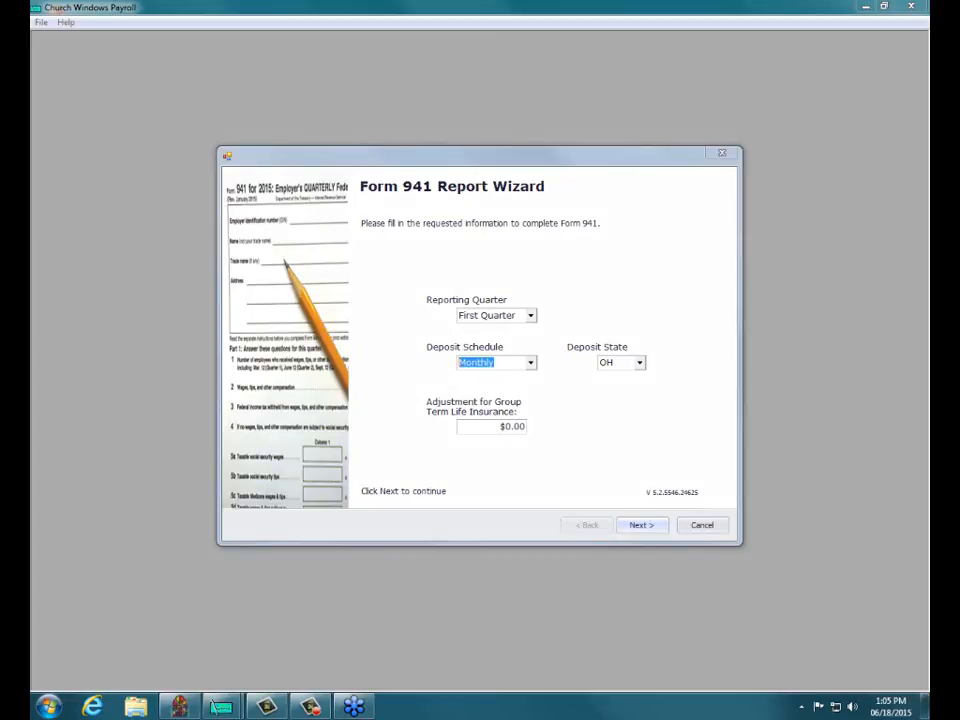
mouse_move(573, 334)
mouse_down()
mouse_move(650, 331)
mouse_move(580, 383)
mouse_move(568, 332)
mouse_up()
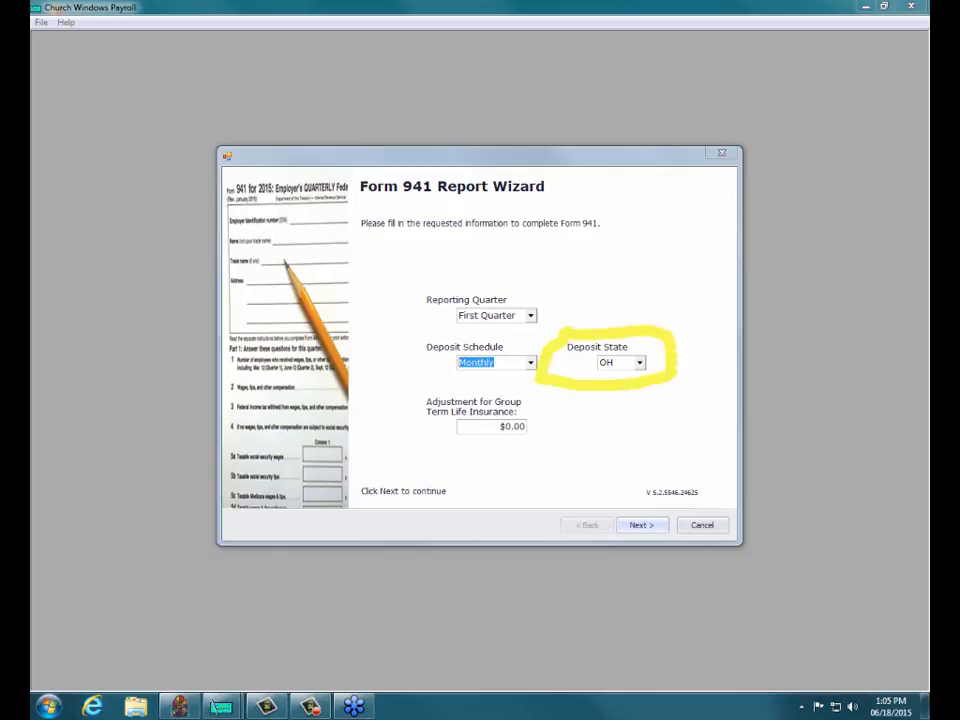
key(Escape)
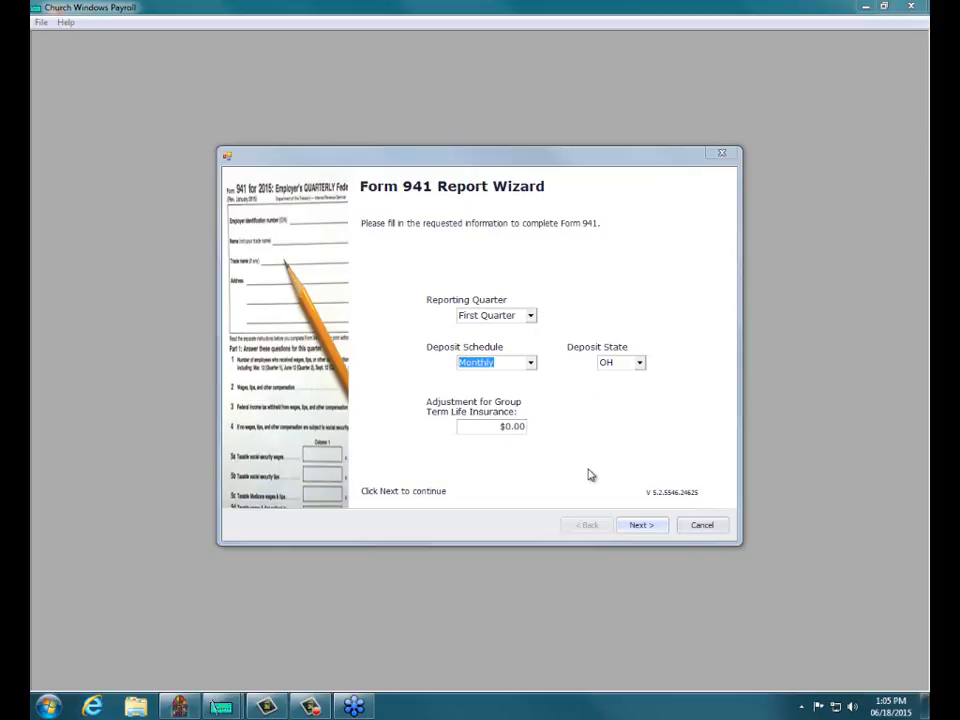
Generate the Form 941 preview without third-party designee or paid preparer information, accepting the calculated deposit total.
click(639, 526)
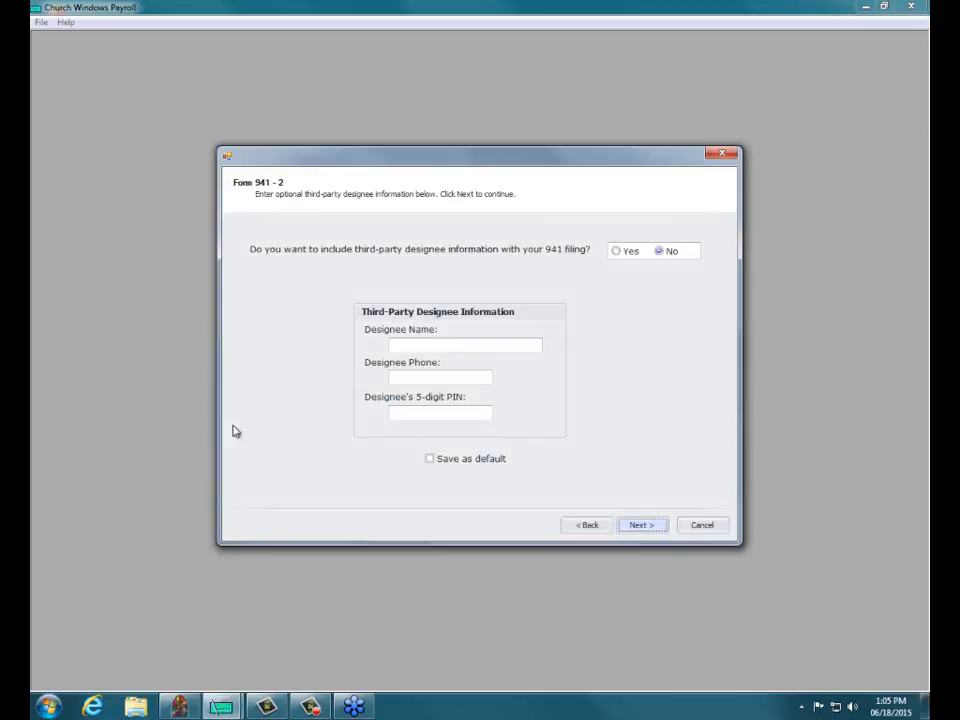
click(625, 523)
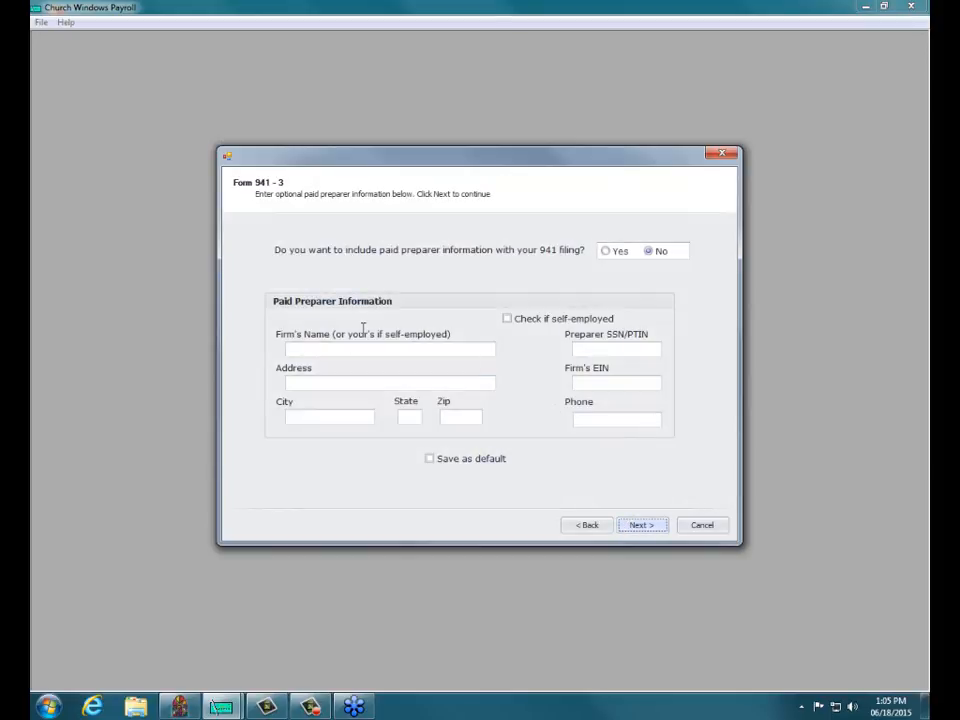
click(641, 527)
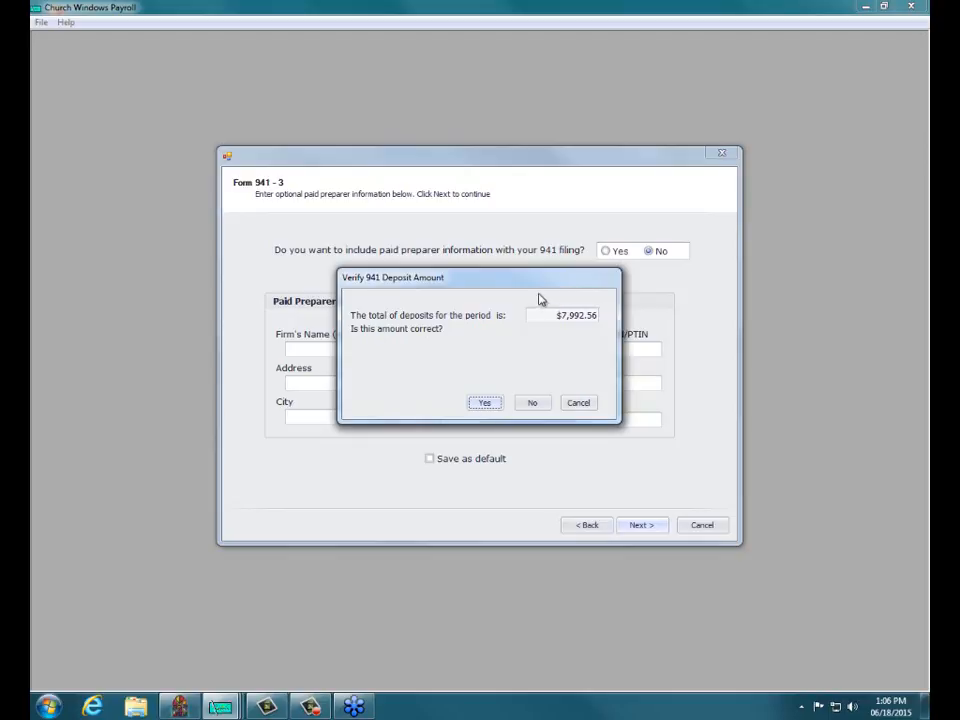
click(495, 402)
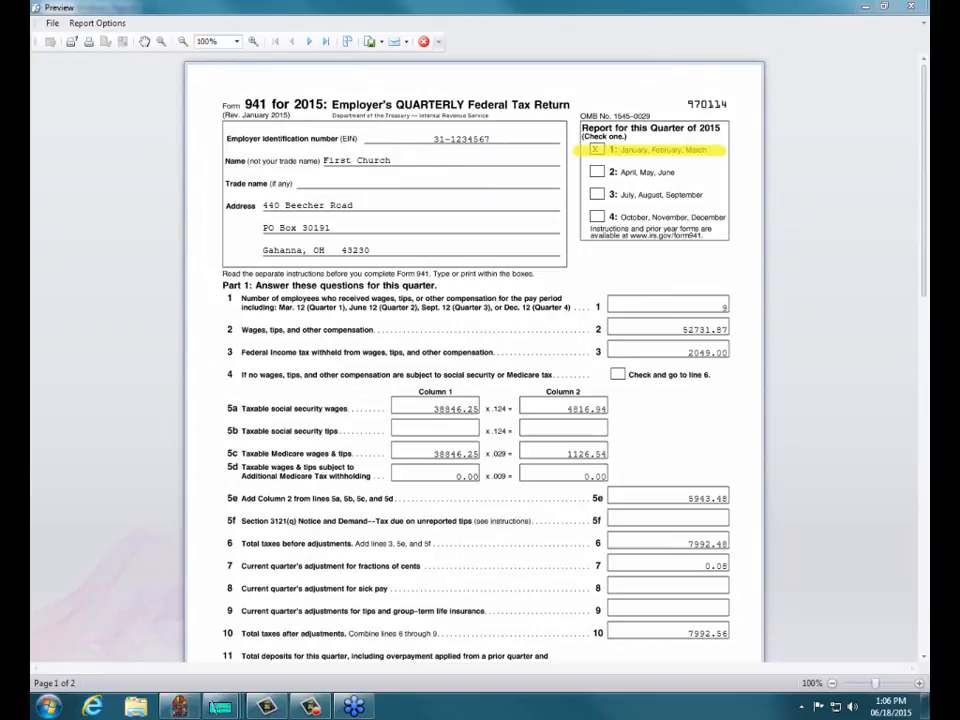
Examine the monthly tax liabilities and the quarter's total liability on page 2 of Form 941.
click(311, 42)
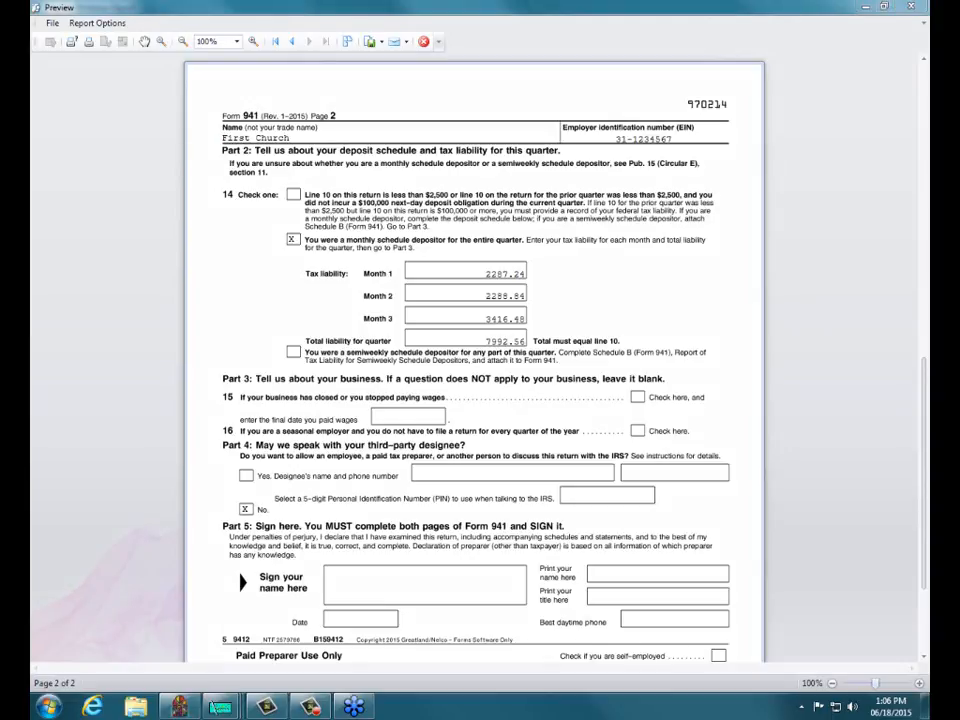
drag(402, 272, 530, 274)
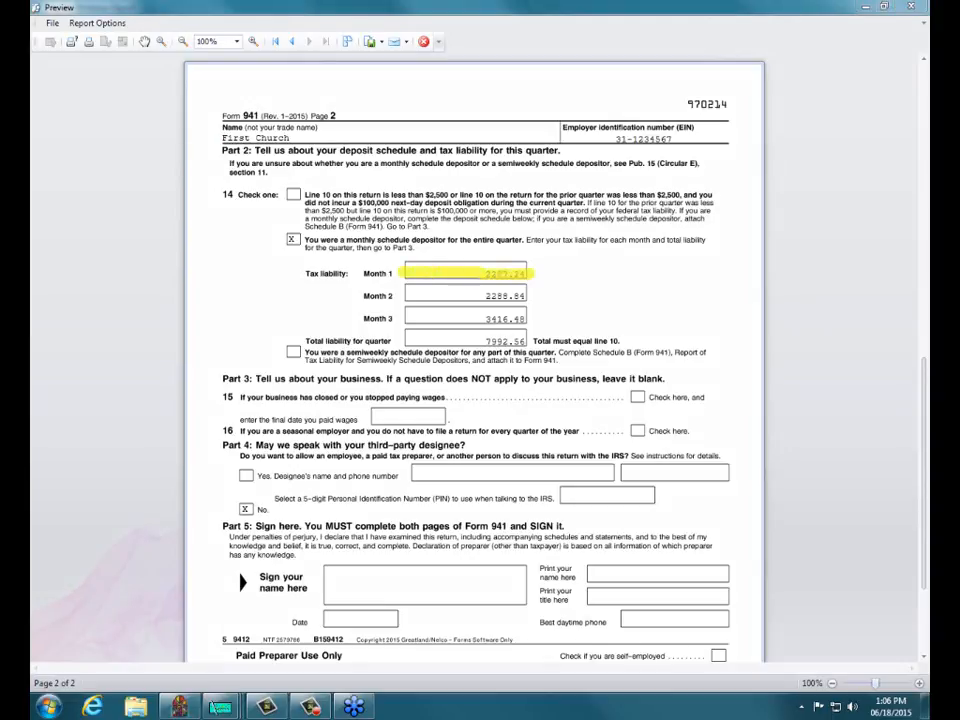
drag(393, 296, 525, 296)
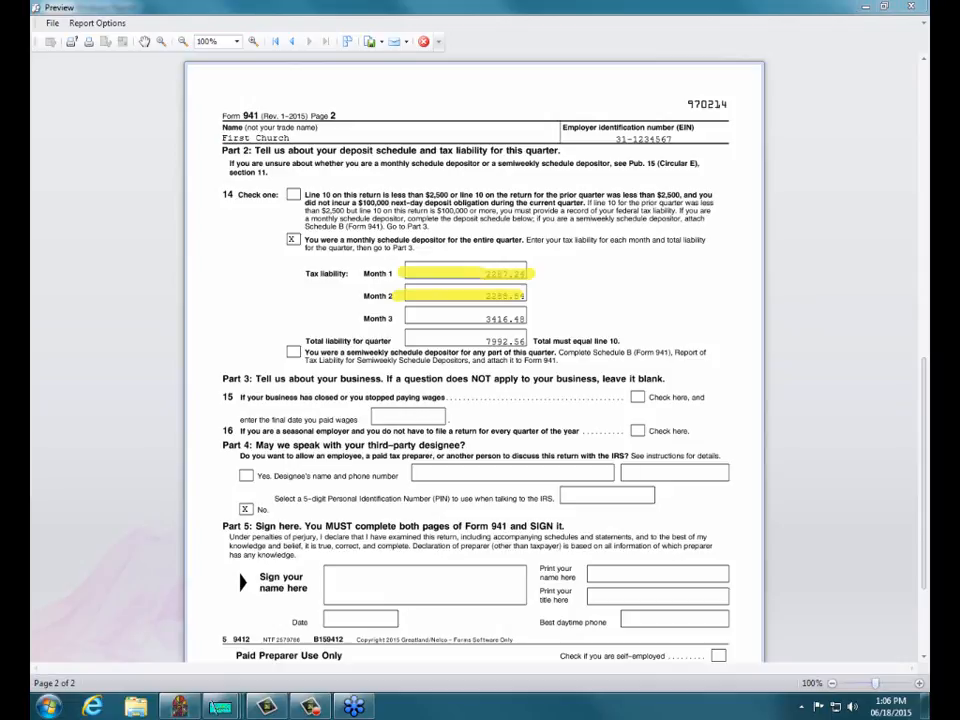
drag(390, 318, 535, 317)
drag(431, 342, 522, 341)
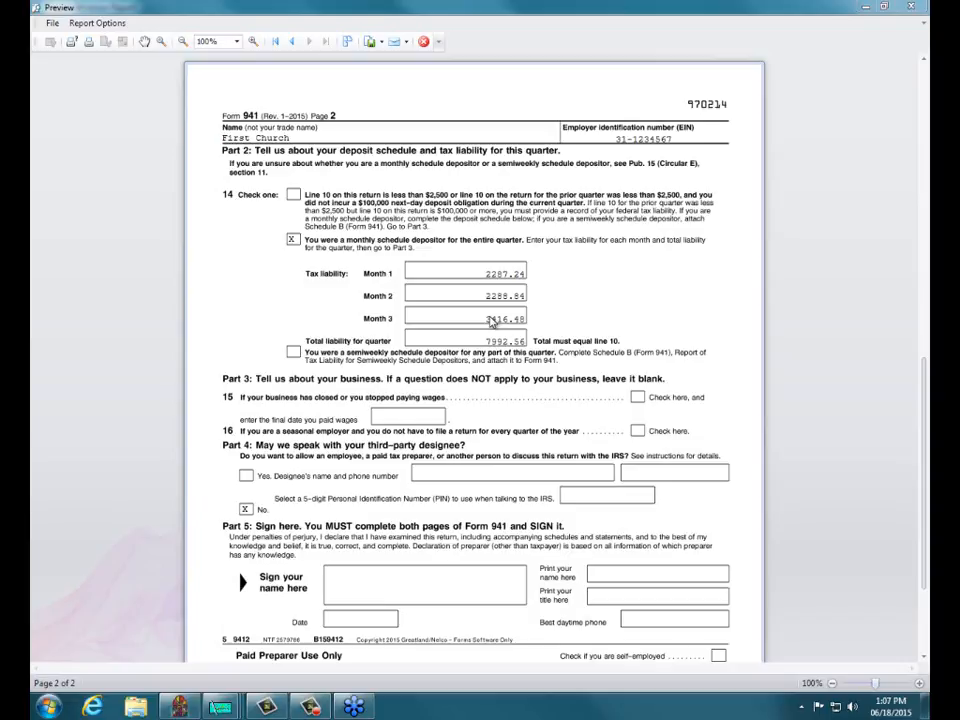
Close the Form 941 preview and finish the report wizard.
click(865, 6)
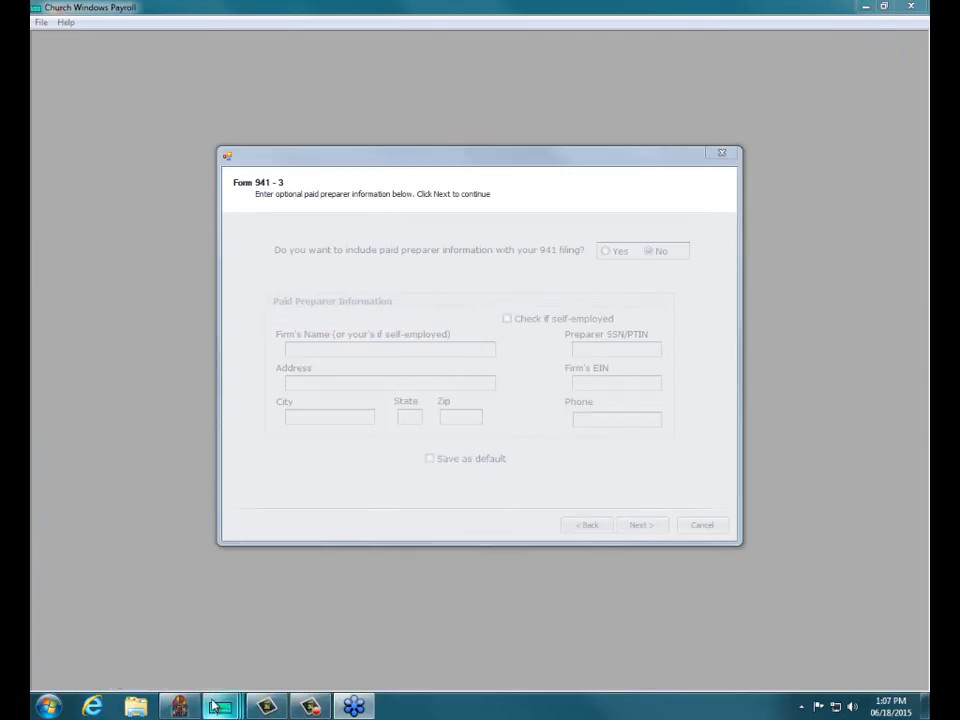
mouse_move(224, 703)
click(470, 622)
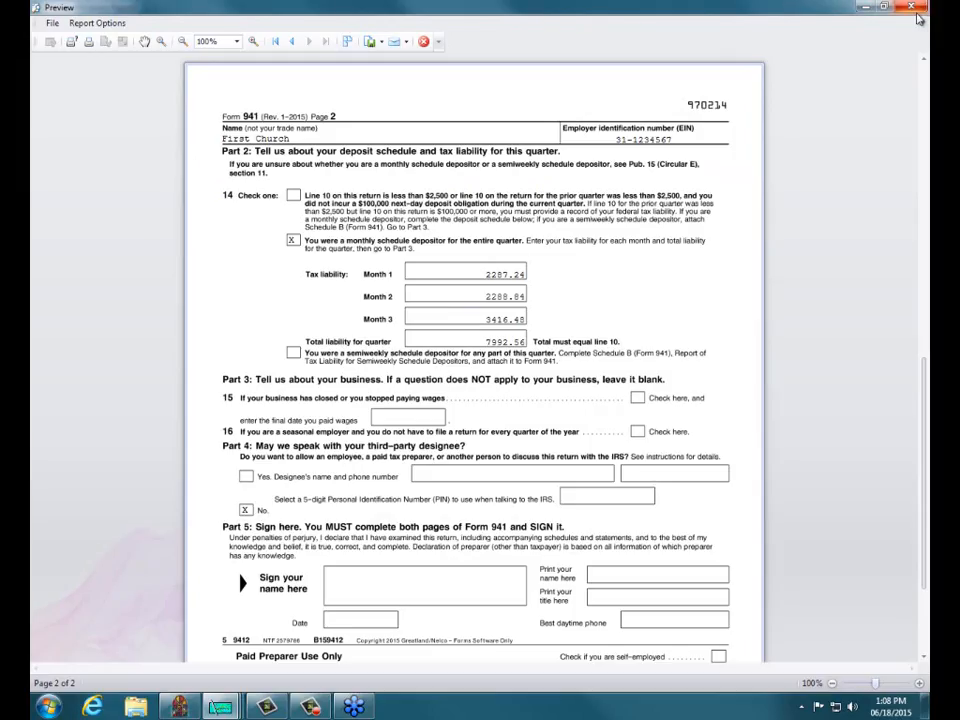
click(911, 7)
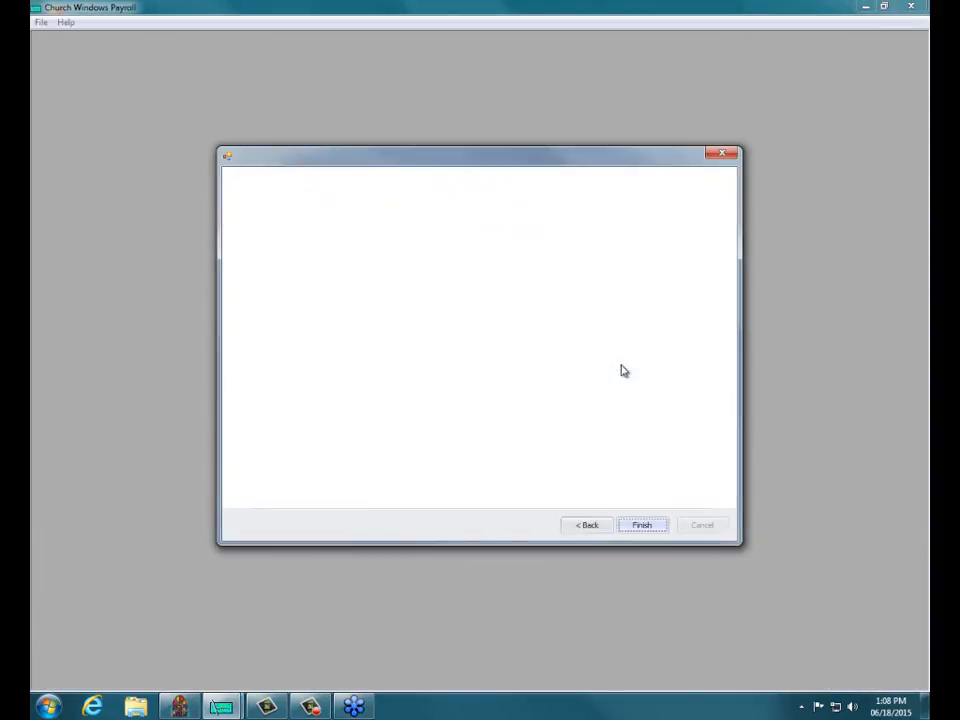
click(660, 524)
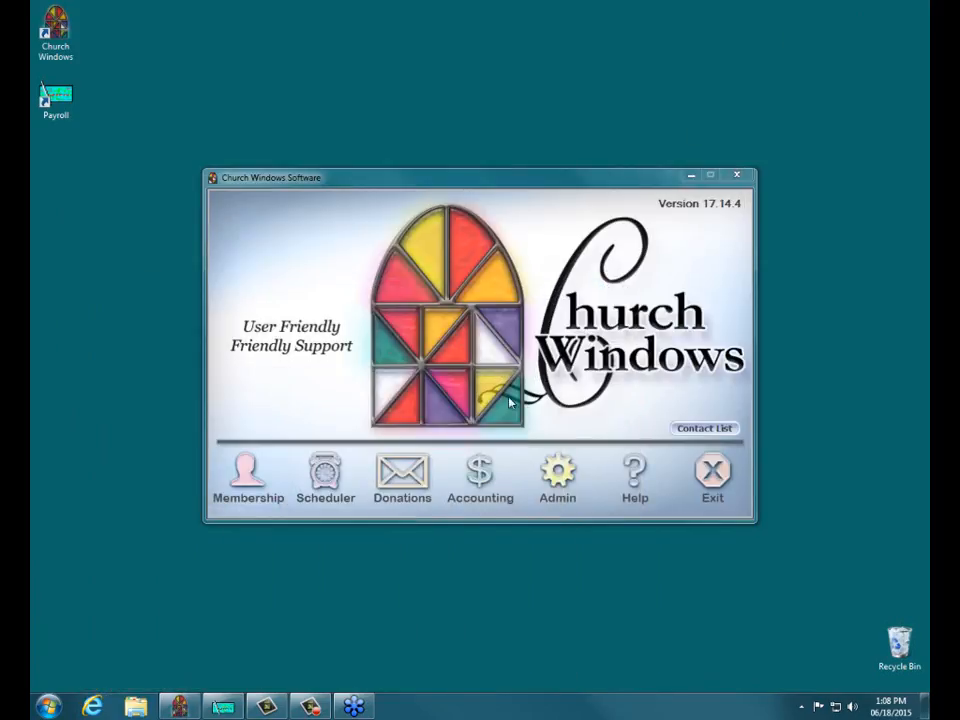
Open Accounting and review the monthly balances of the 941 Taxes Payable liability account in the Chart of Accounts.
click(479, 476)
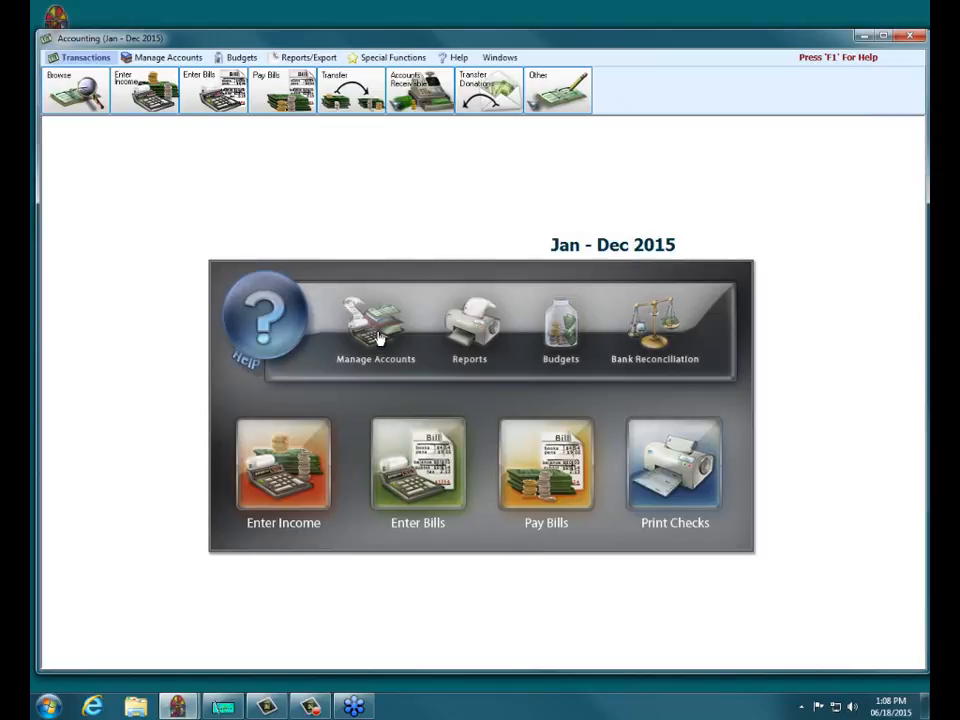
click(376, 330)
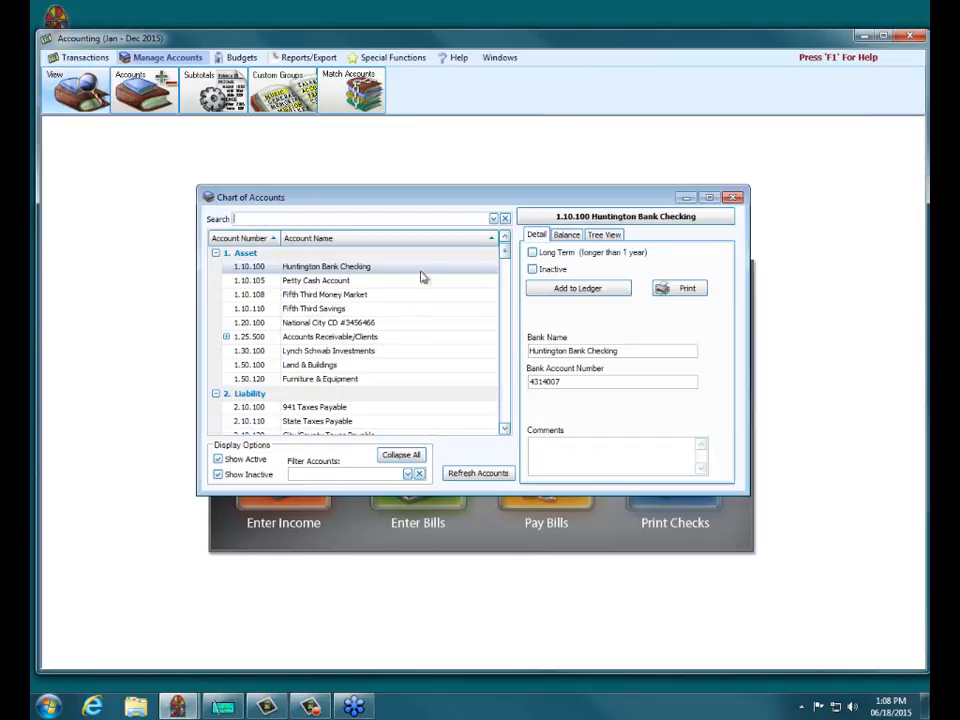
click(344, 408)
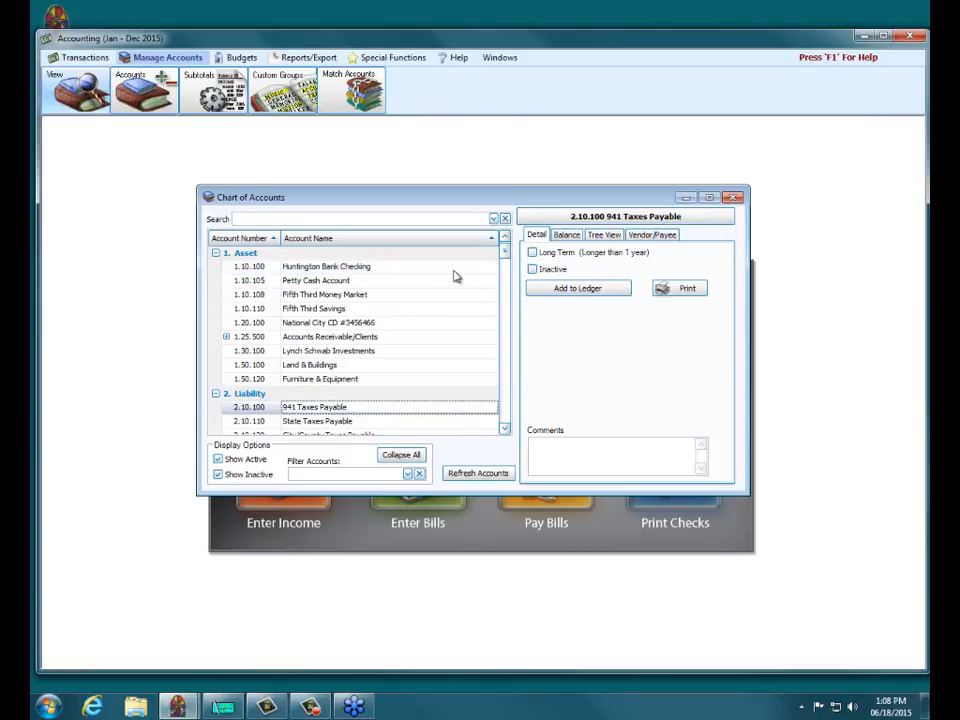
click(563, 238)
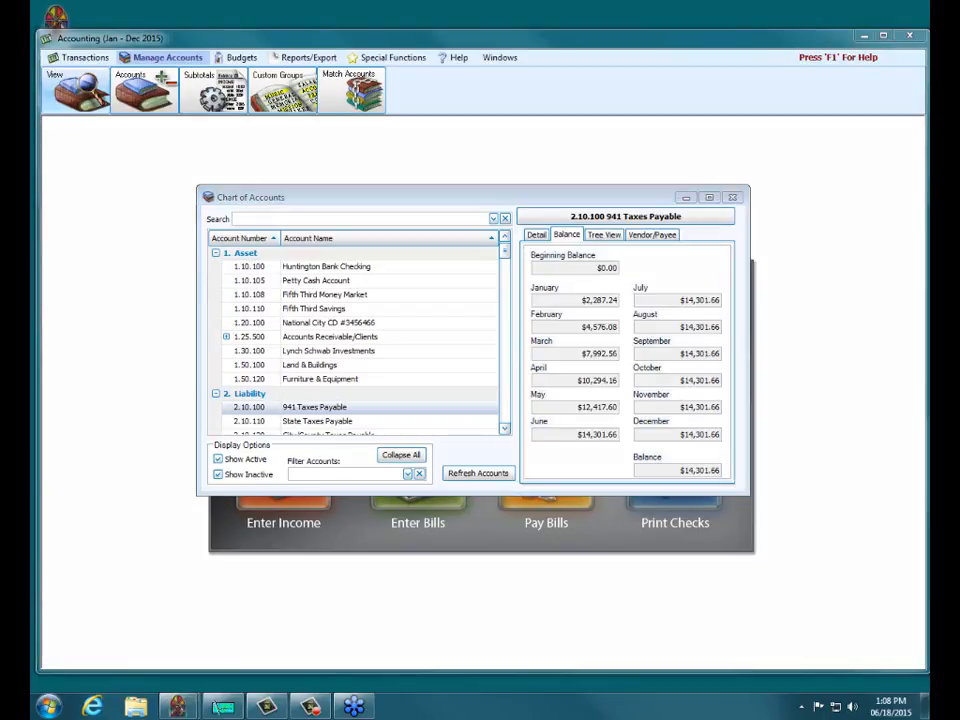
mouse_move(564, 300)
mouse_down()
mouse_move(621, 299)
mouse_move(529, 299)
mouse_up()
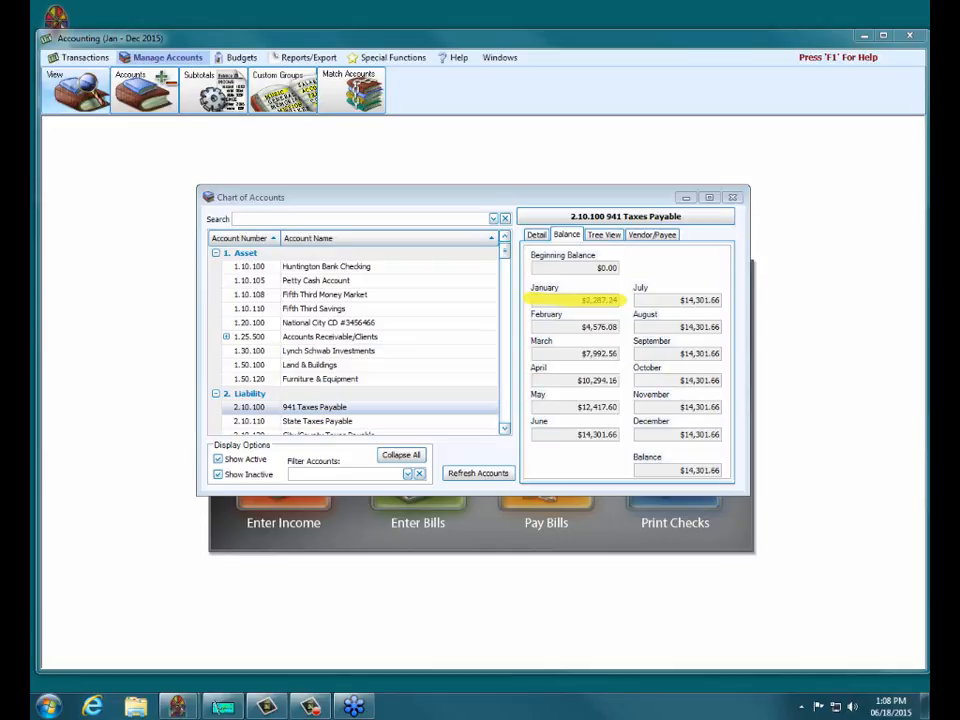
drag(528, 329, 628, 325)
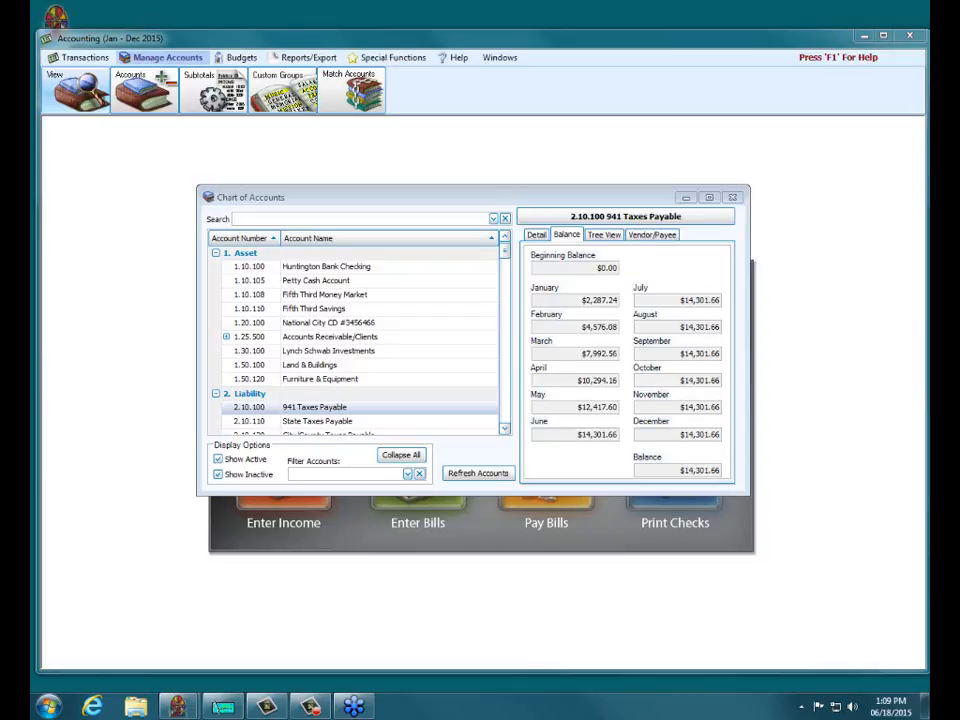
click(733, 198)
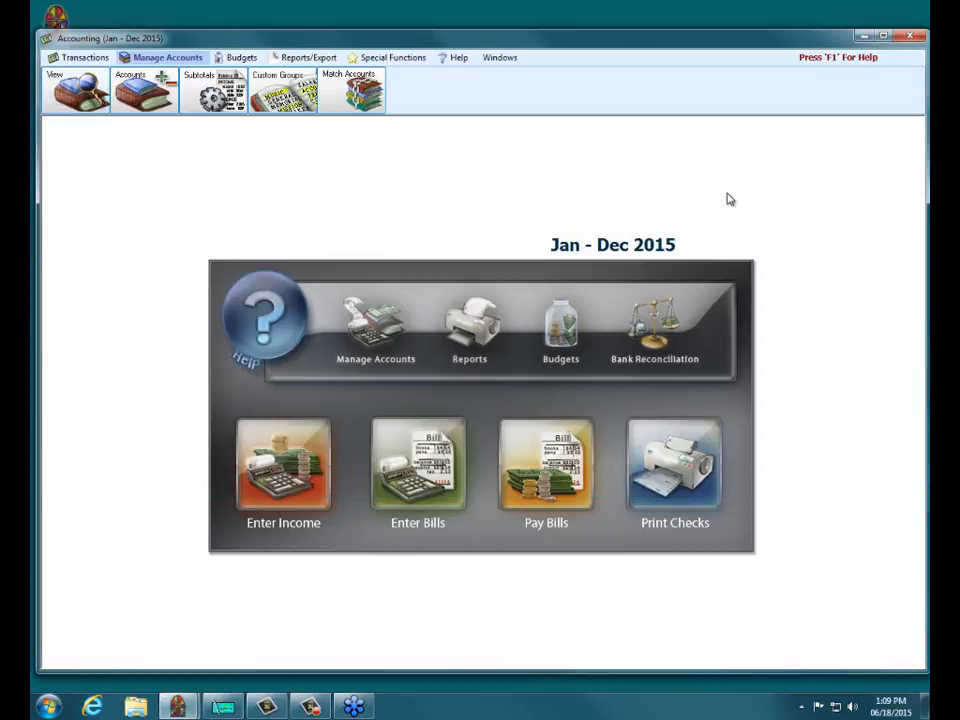
Create a Quick Pay bill payment for 941 Taxes Payable from the vendors with a balance.
click(556, 449)
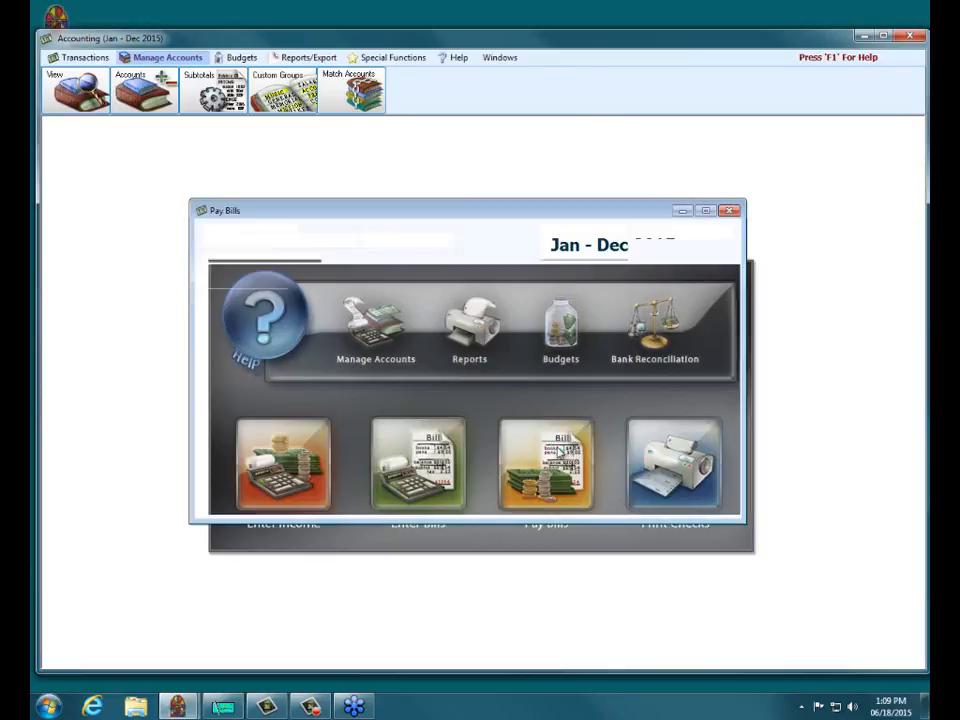
click(567, 248)
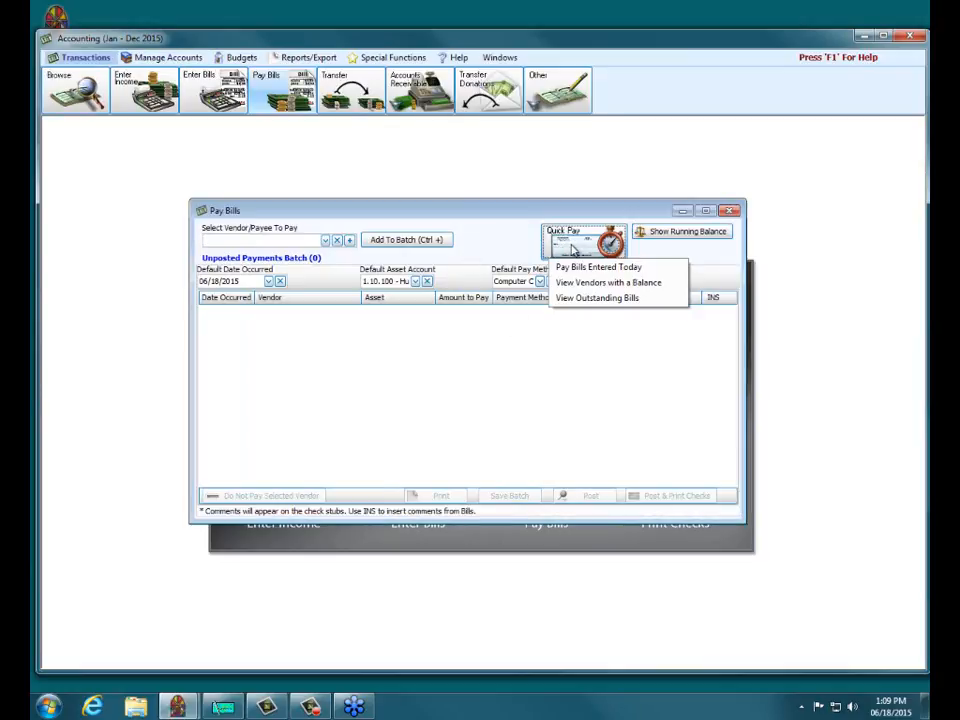
click(568, 286)
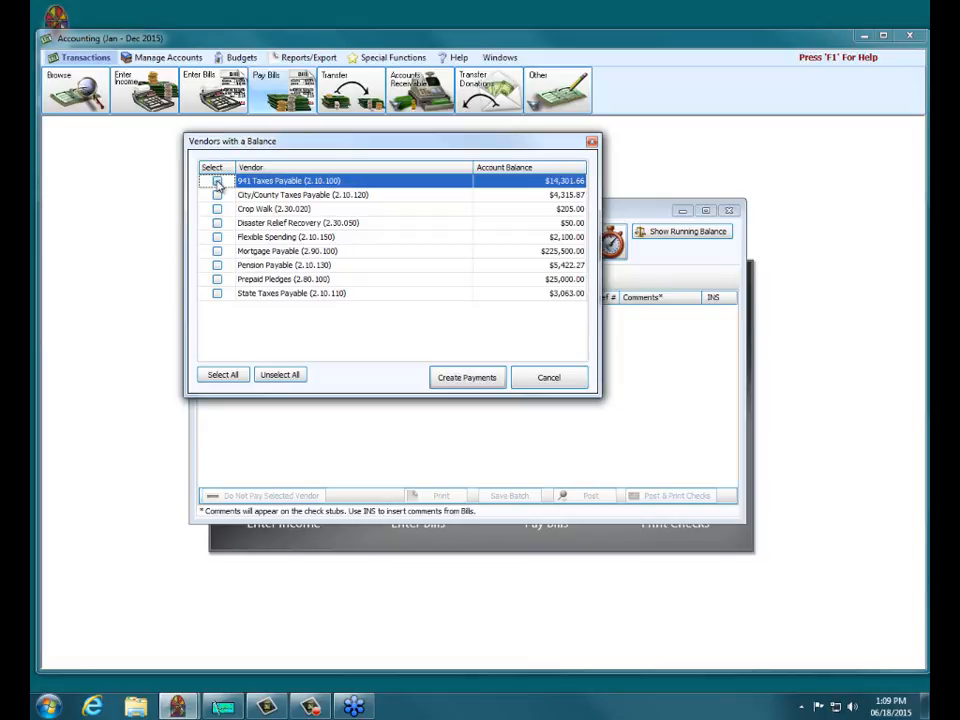
click(217, 181)
click(465, 378)
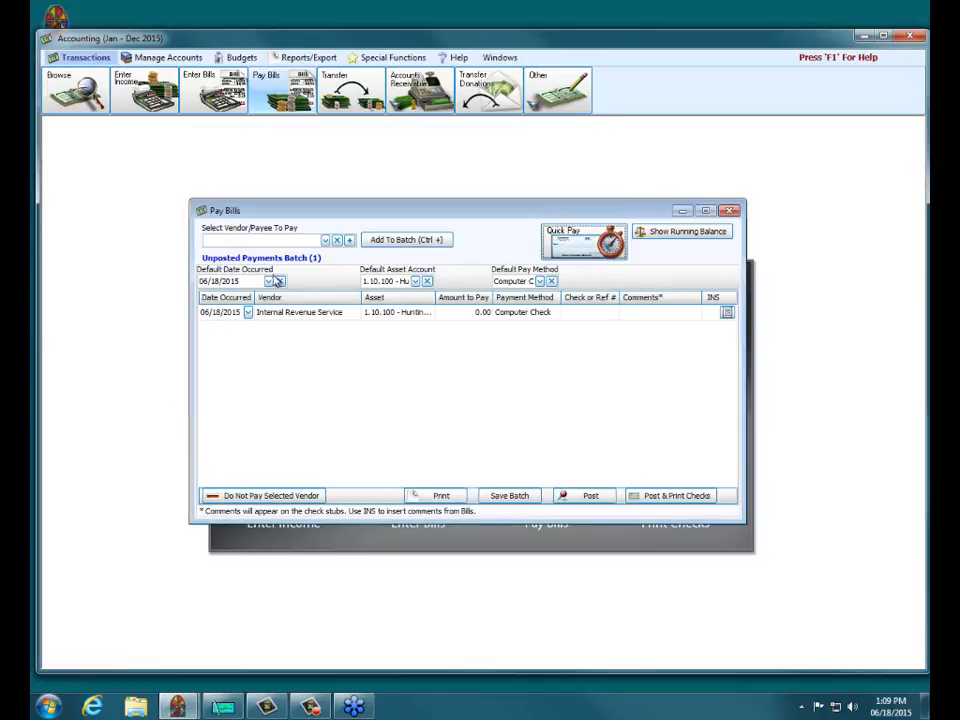
Date the Internal Revenue Service payment 02/05/2015, set the amount to 2,287.24 and choose EFT as the payment method.
click(229, 281)
drag(229, 281, 171, 282)
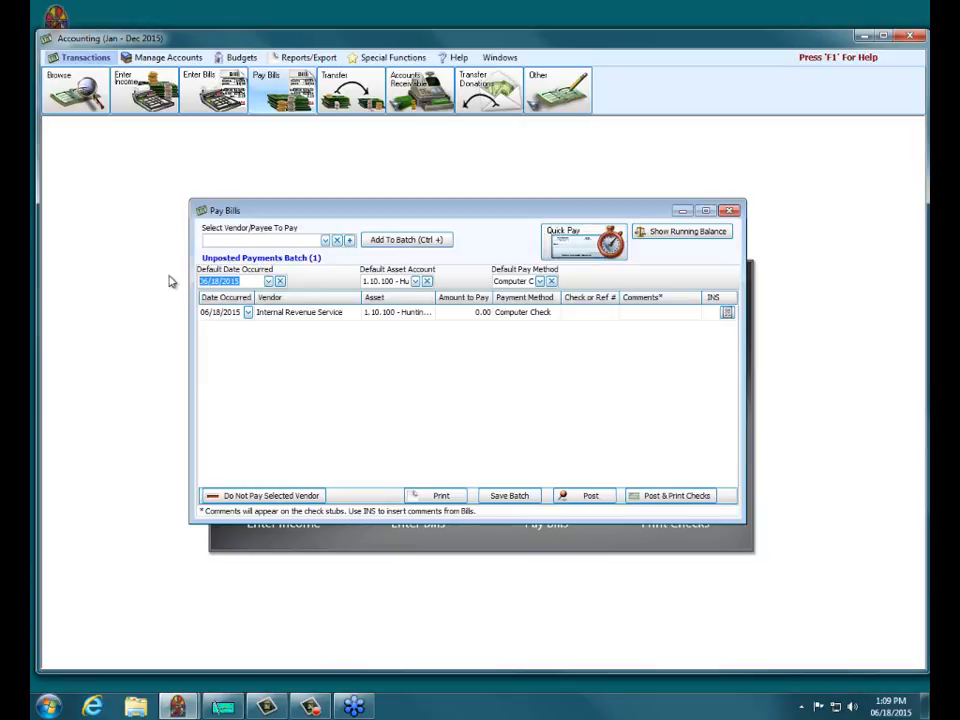
text(02/05/2015)
click(222, 280)
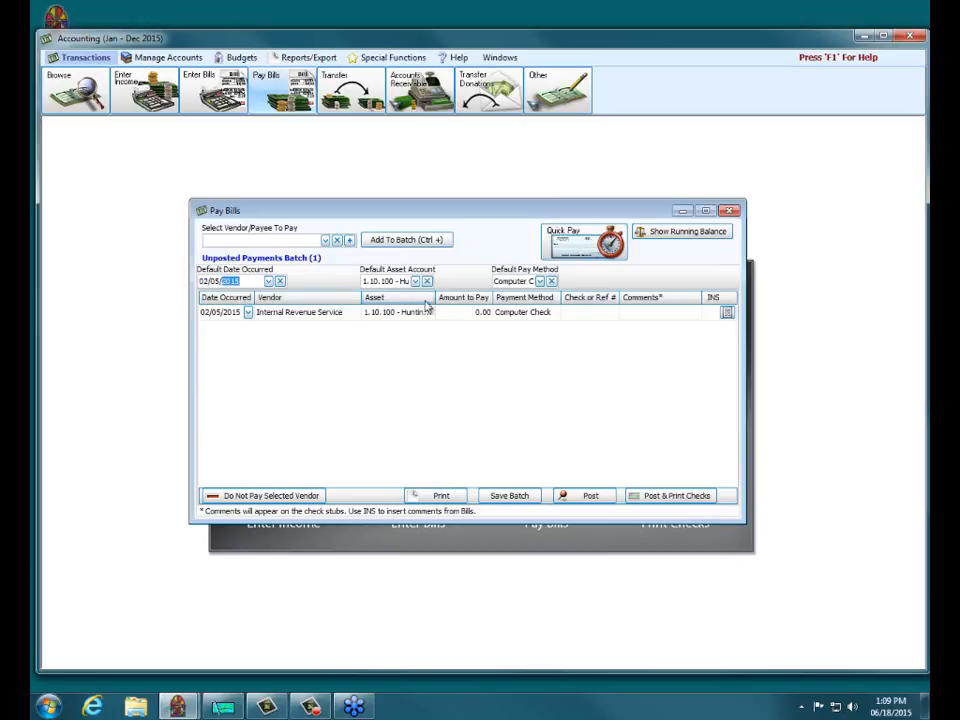
click(460, 312)
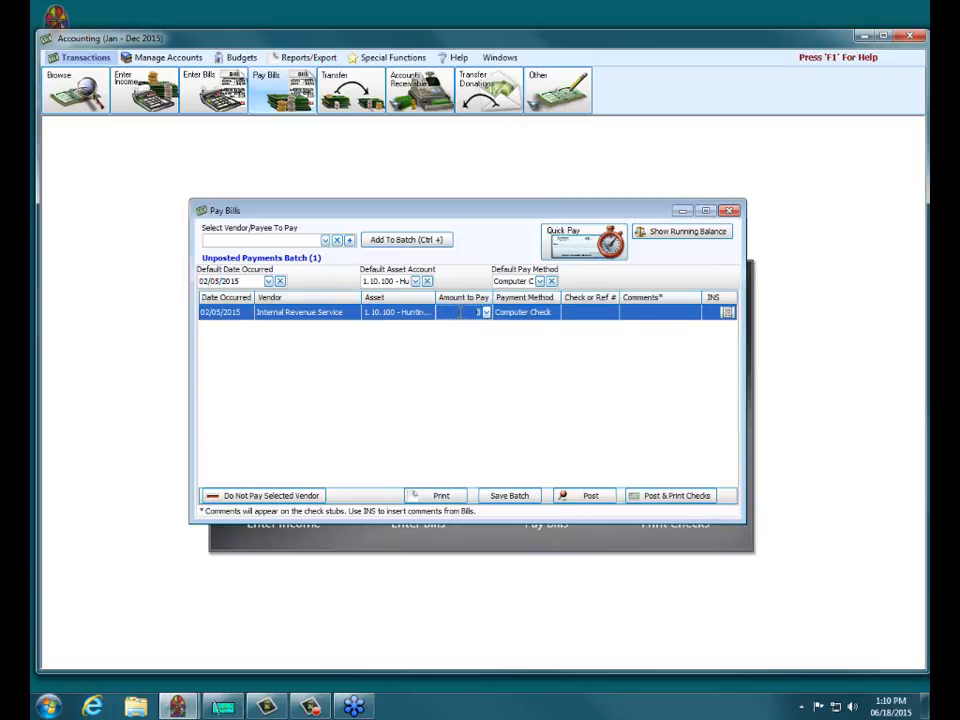
text(2287.24)
click(528, 314)
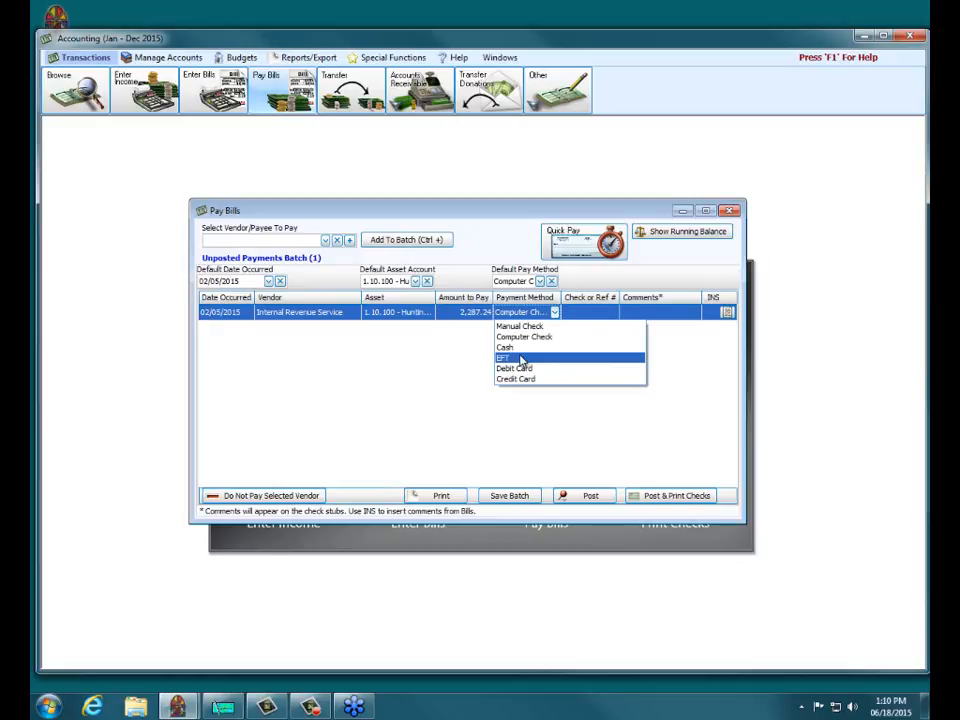
click(521, 359)
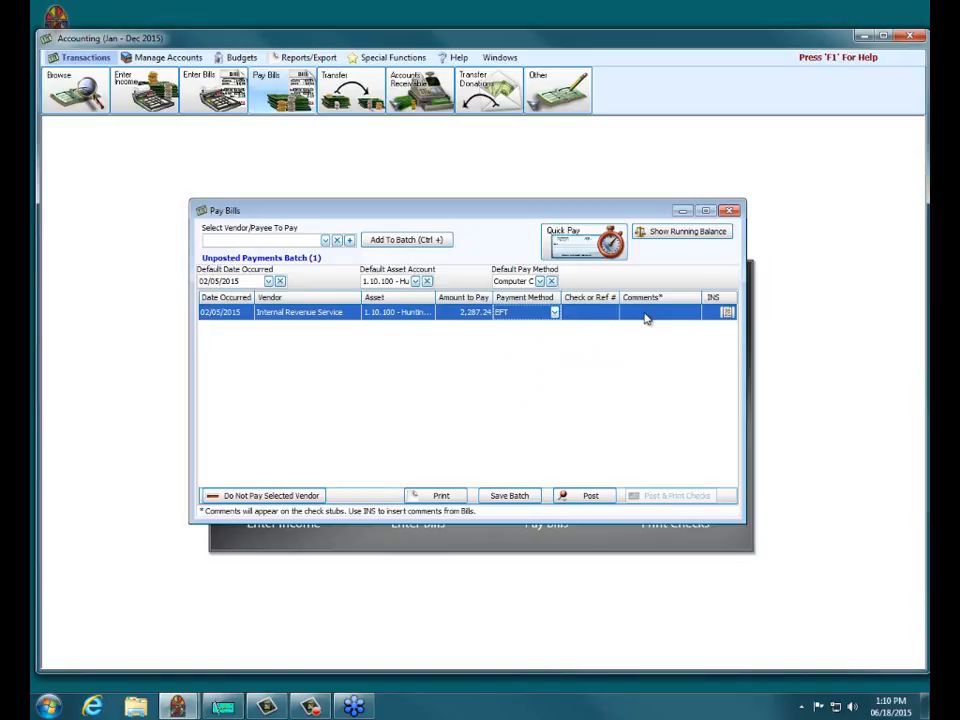
Post the Internal Revenue Service payment without printing it and close Pay Bills.
click(596, 496)
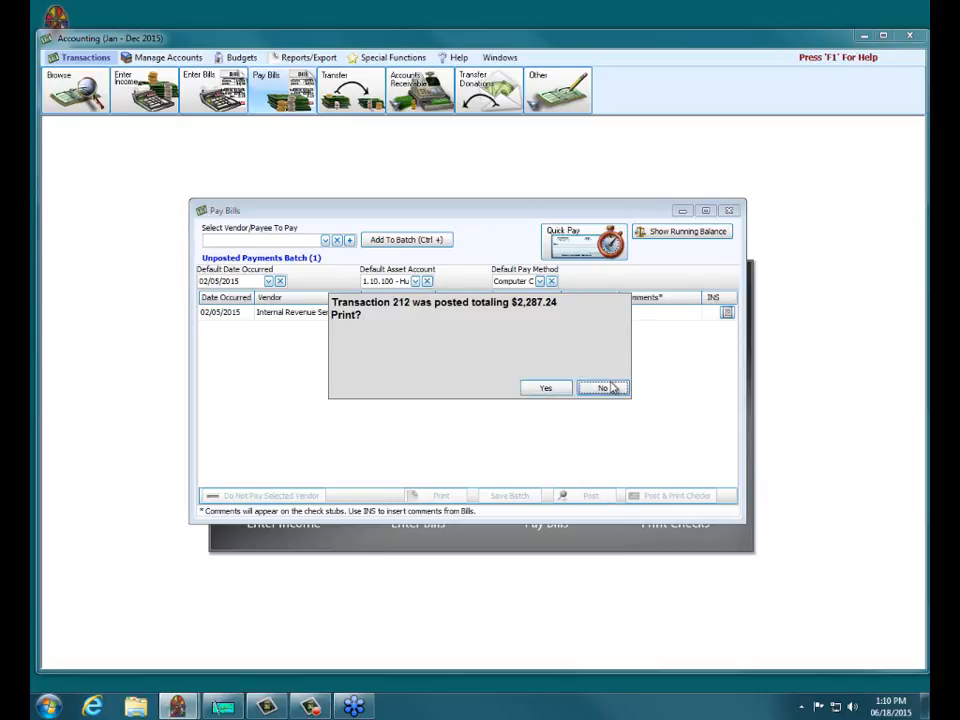
click(606, 387)
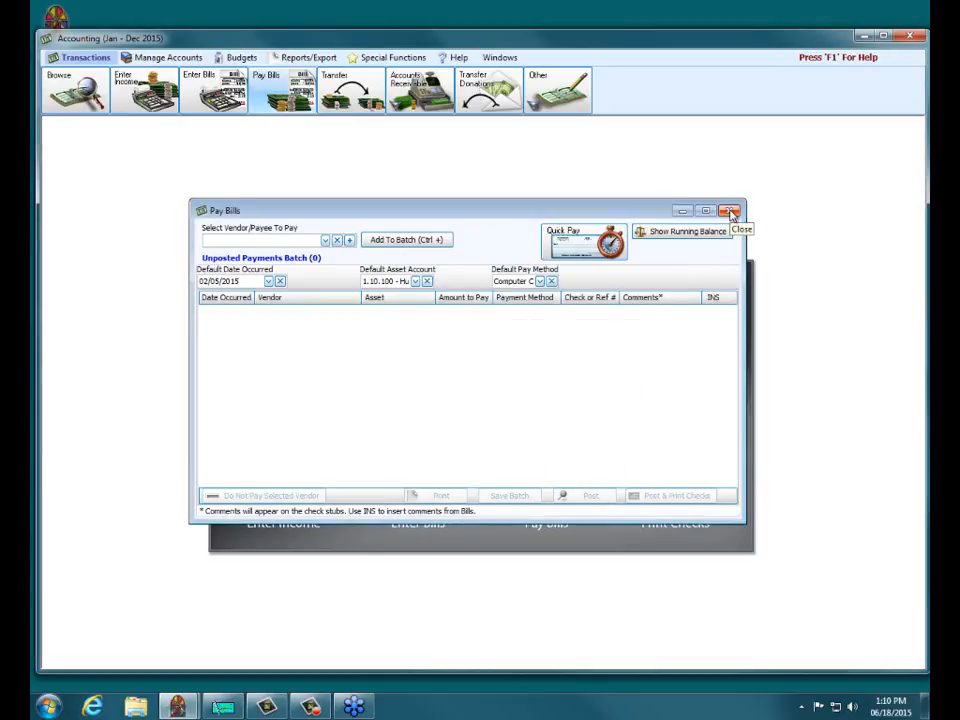
click(731, 212)
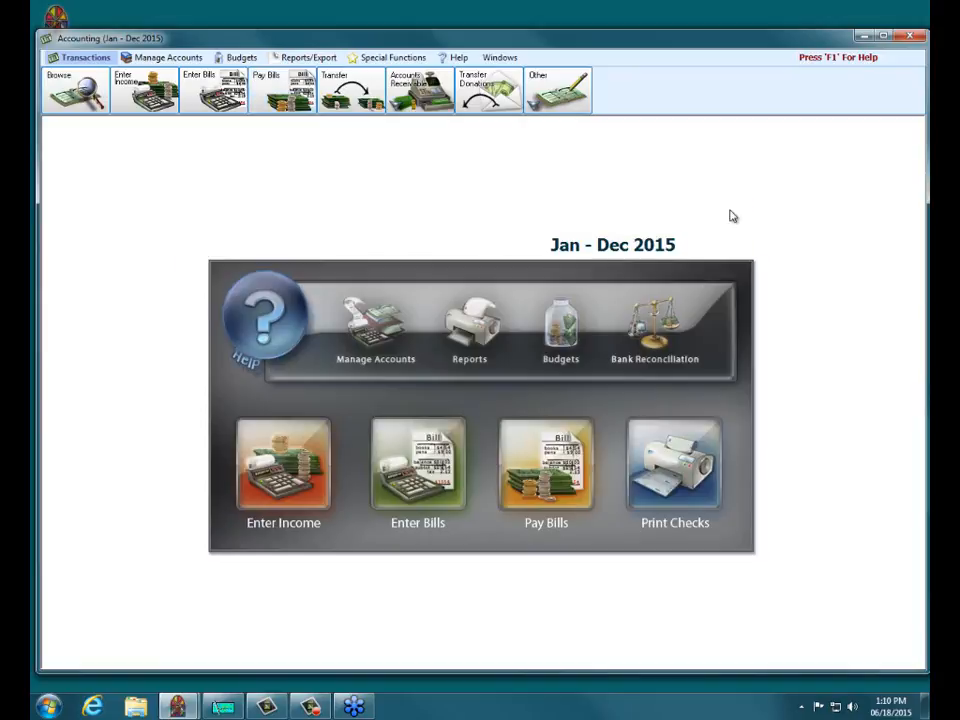
Check the monthly balances of 941 Taxes Payable in the Chart of Accounts after the posted payment.
click(384, 326)
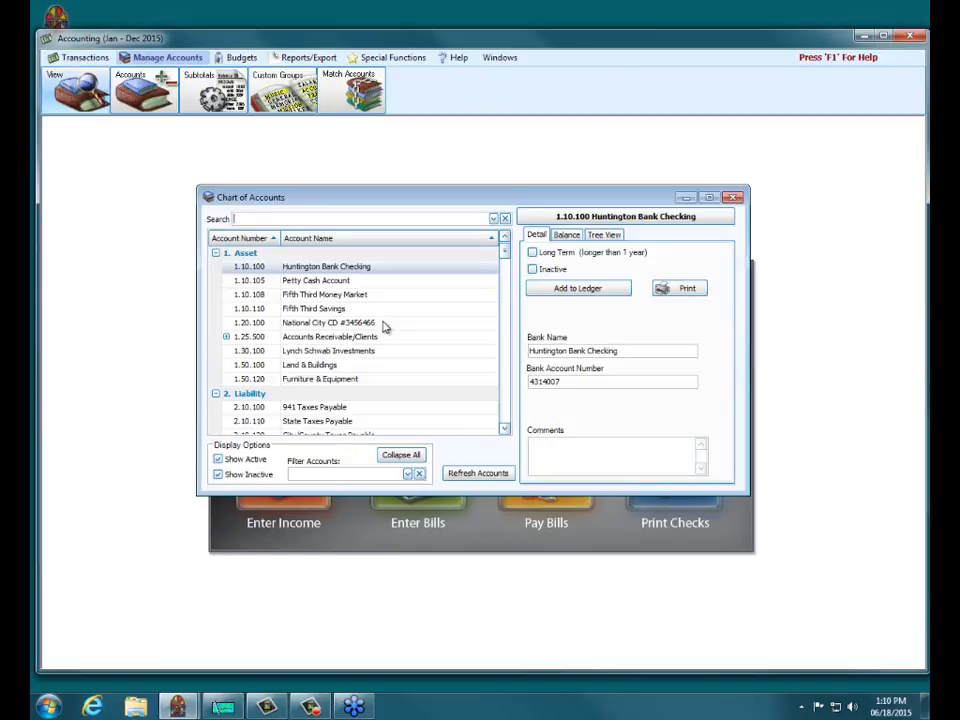
click(333, 406)
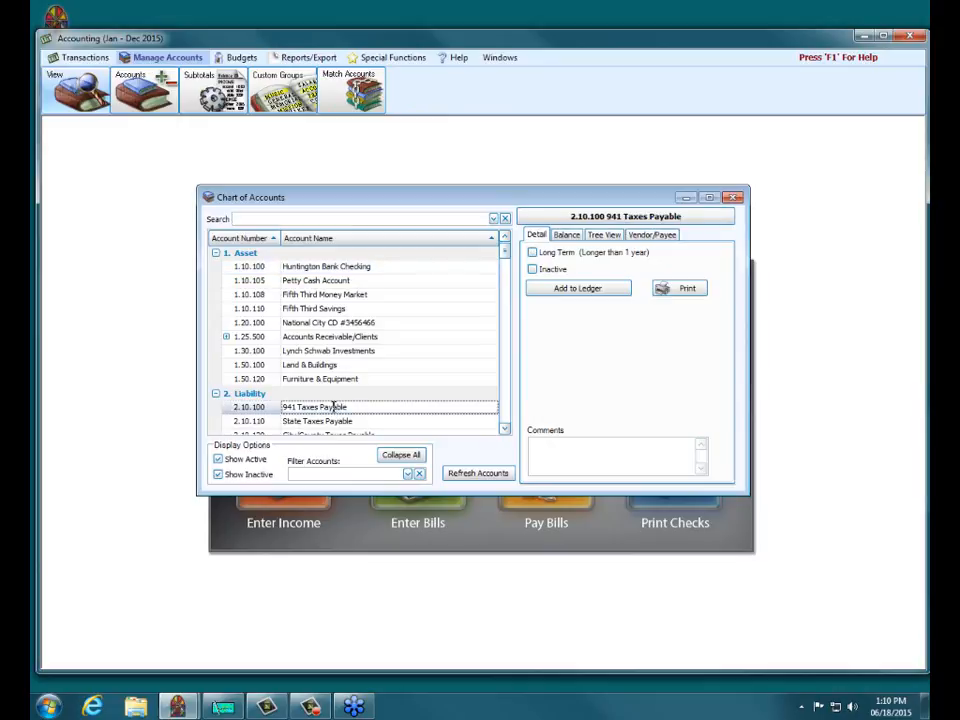
click(567, 236)
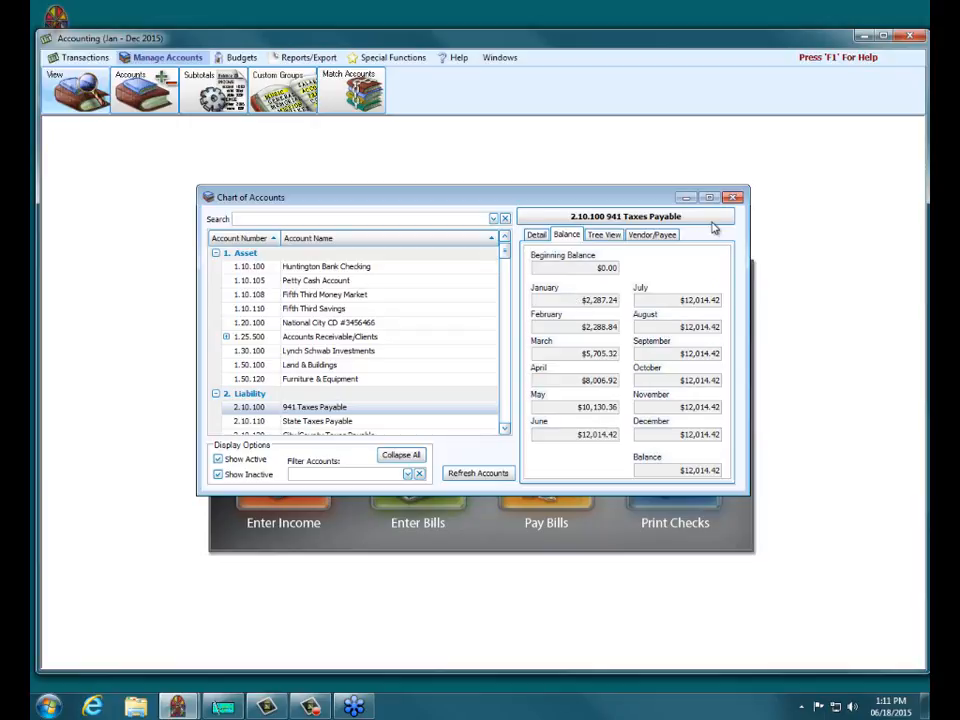
Switch to Church Windows Payroll and start a Pay Period Deductions report for all employees, pay types, pay periods and departments.
click(222, 707)
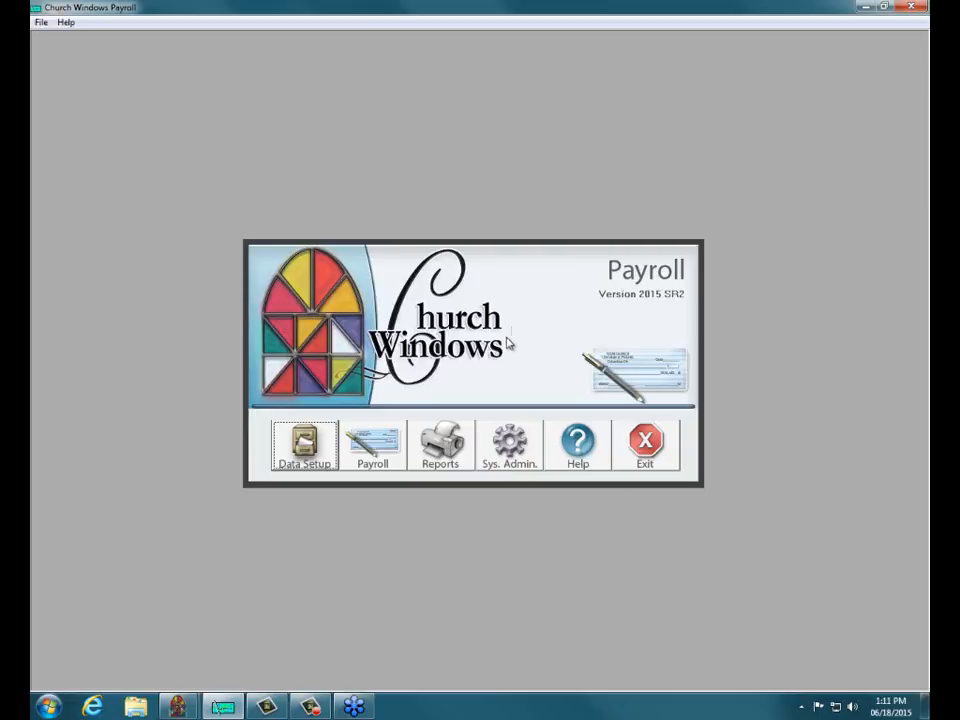
click(440, 442)
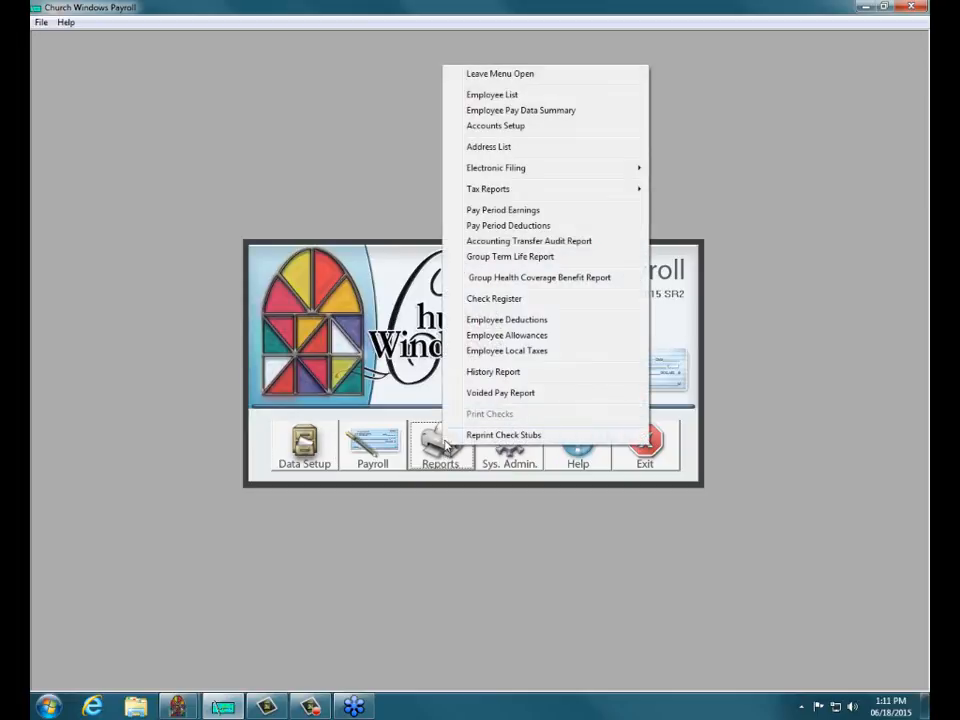
click(481, 226)
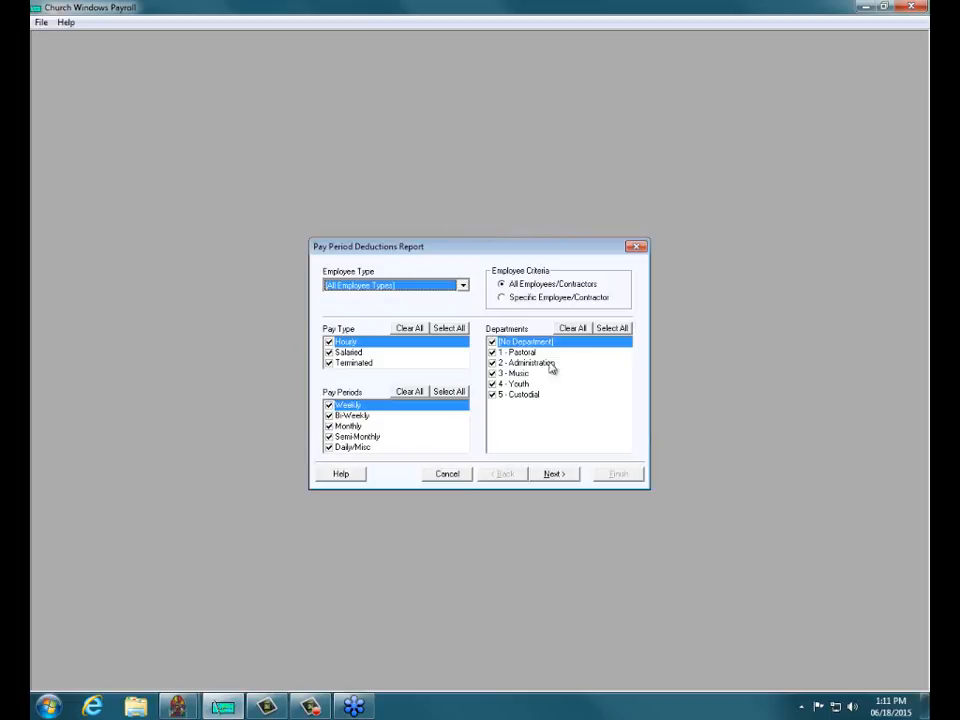
click(553, 474)
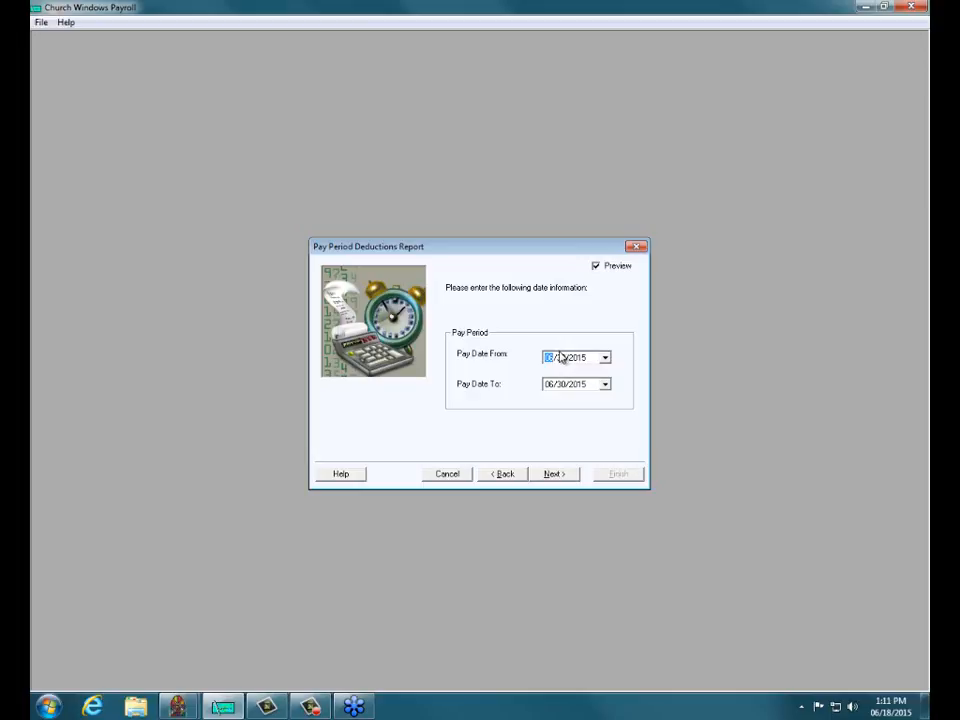
Set the report's pay dates from 02/01/2015 to 02/28/2015 and generate the preview.
click(559, 362)
click(548, 358)
key(Down)
key(Down)
click(562, 358)
click(585, 361)
click(562, 360)
click(547, 385)
click(561, 386)
text(28)
click(551, 476)
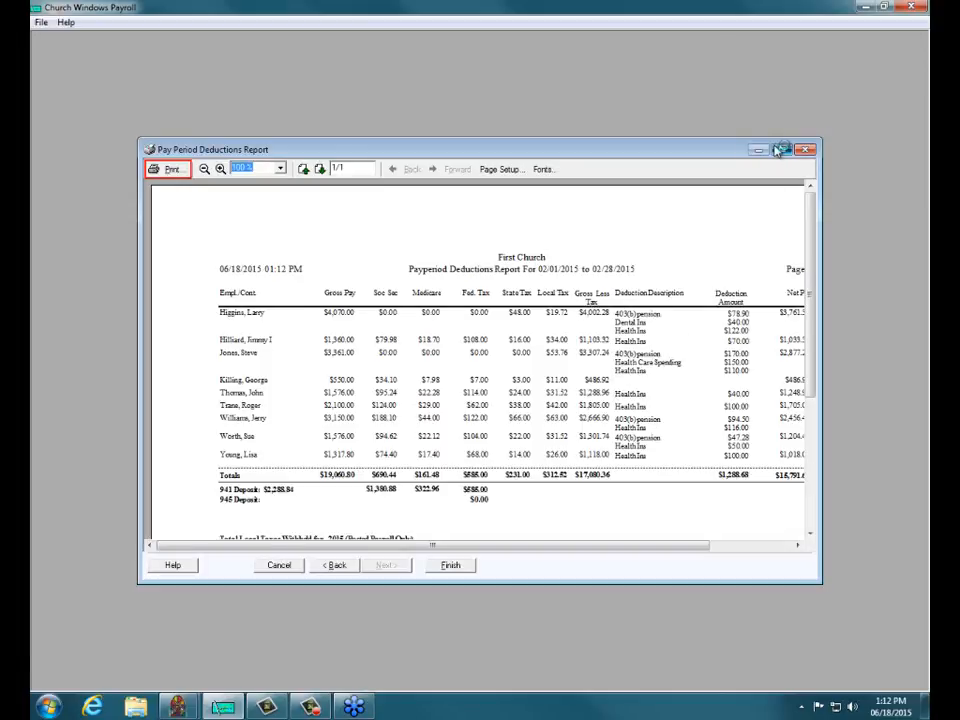
Examine the February 941 deposit amount in the enlarged Pay Period Deductions report, and close the report.
click(782, 149)
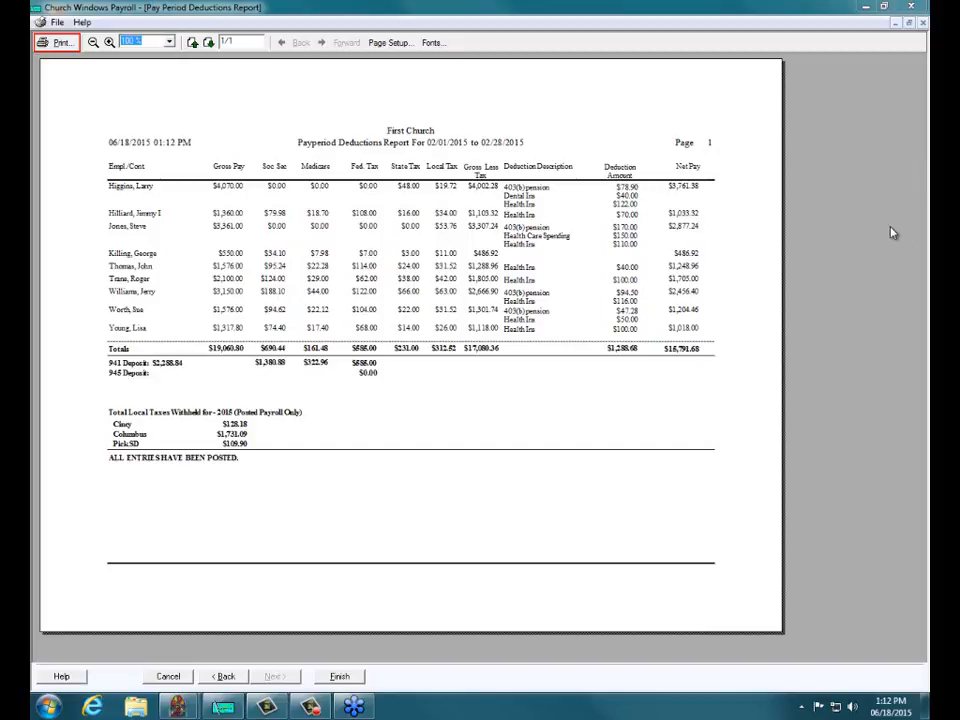
click(922, 22)
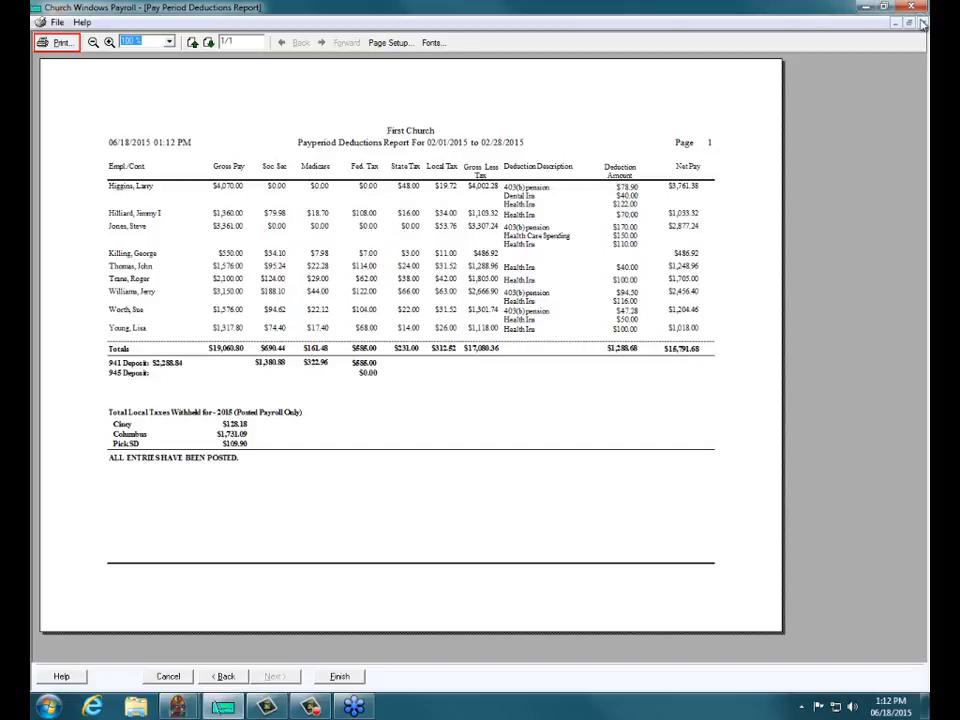
click(472, 399)
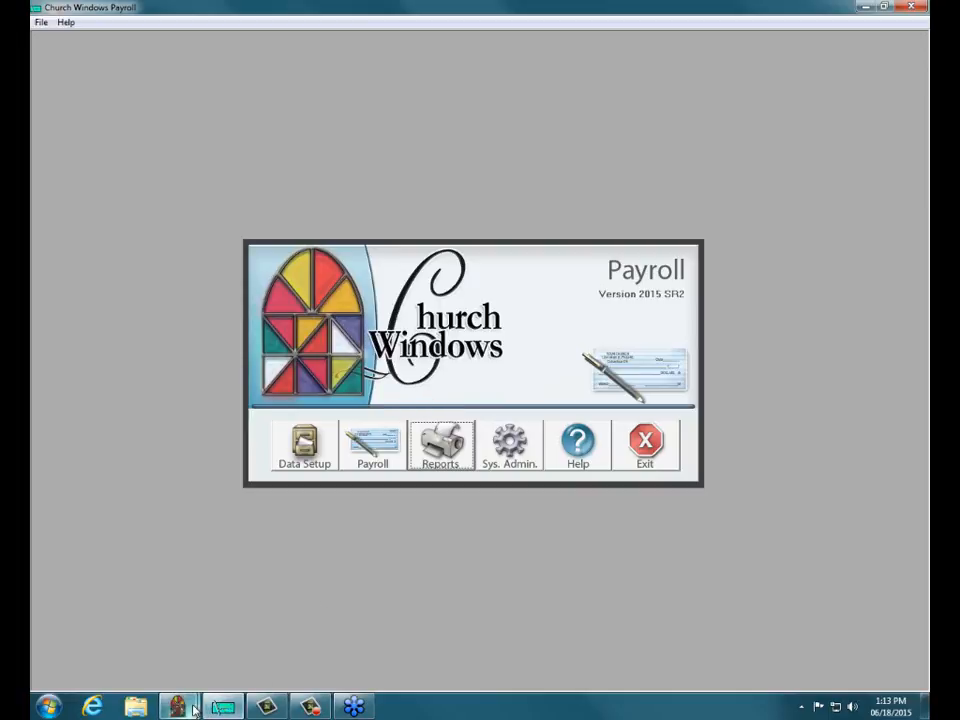
Return to Accounting, reopen the Chart of Accounts and show the details of the 941 Taxes Payable account.
mouse_move(190, 708)
click(272, 636)
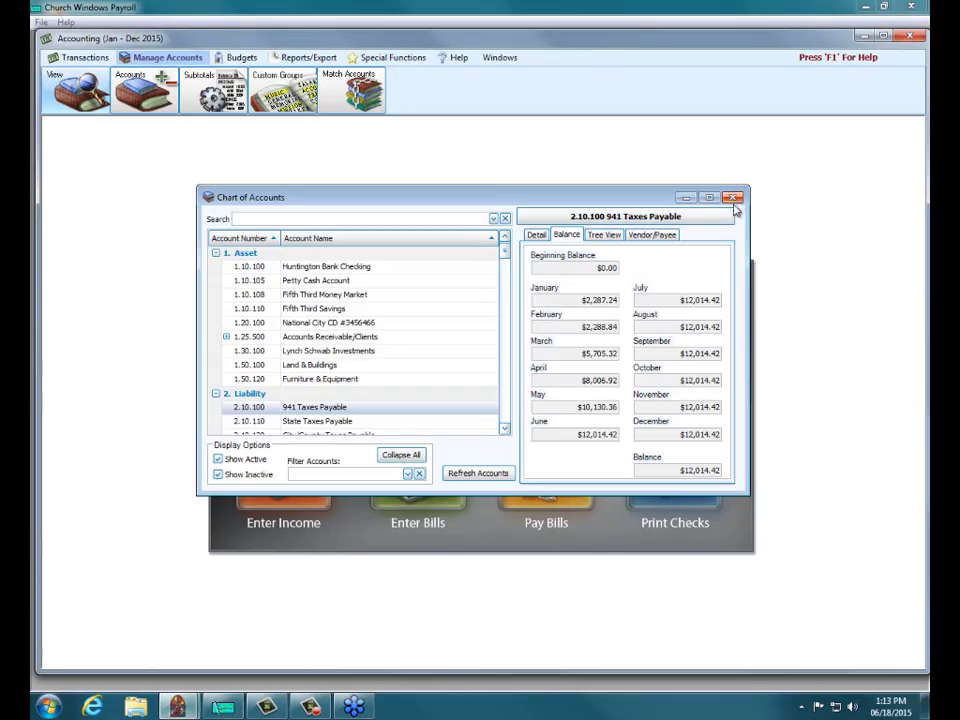
click(734, 198)
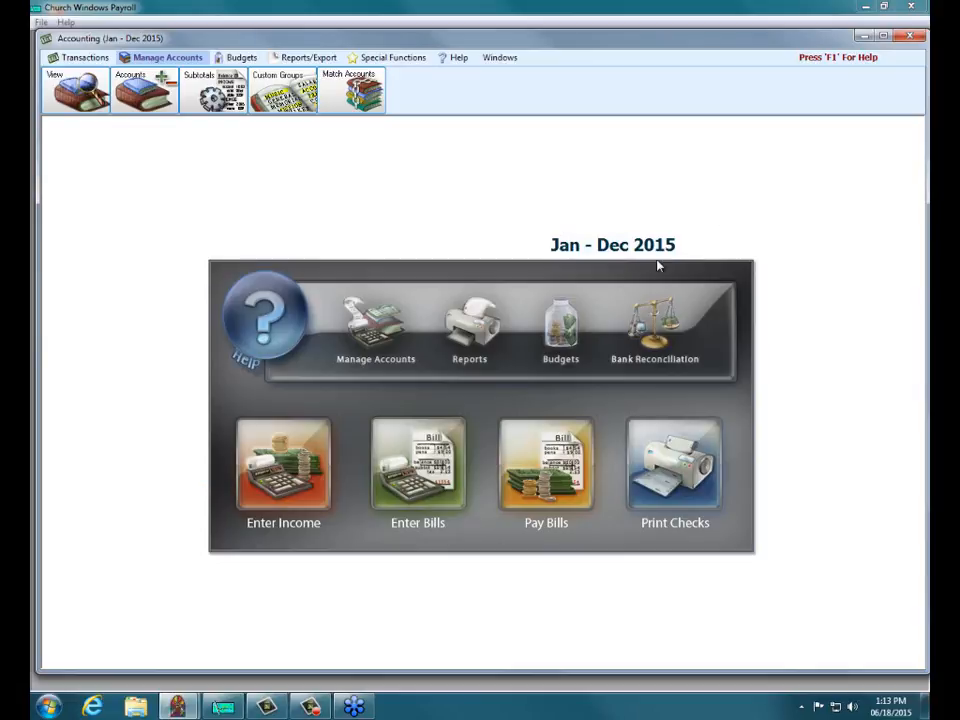
click(379, 328)
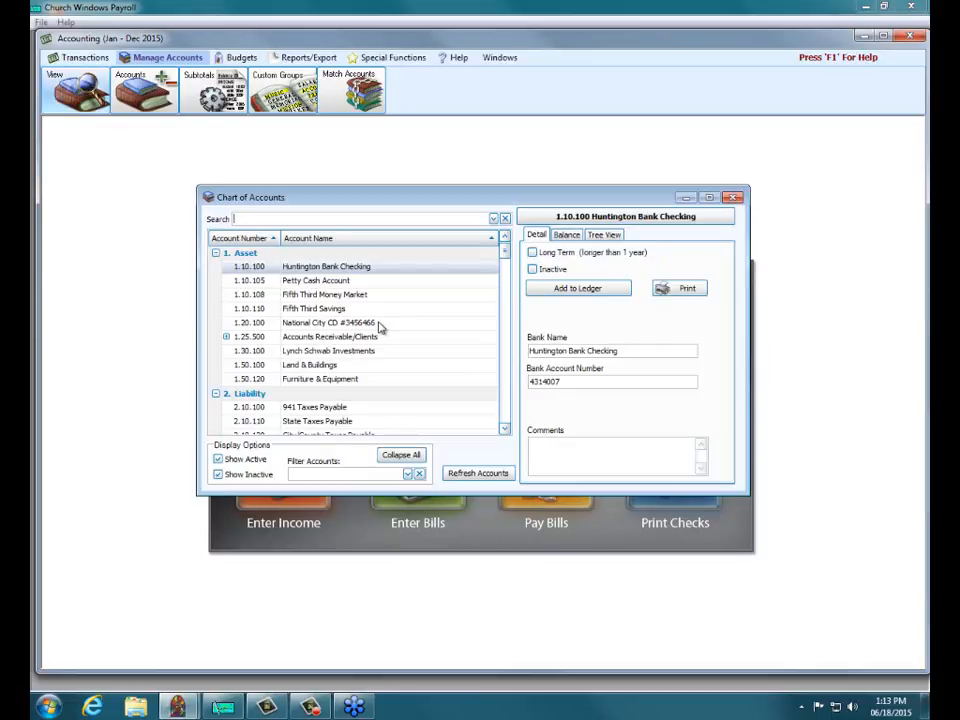
click(320, 407)
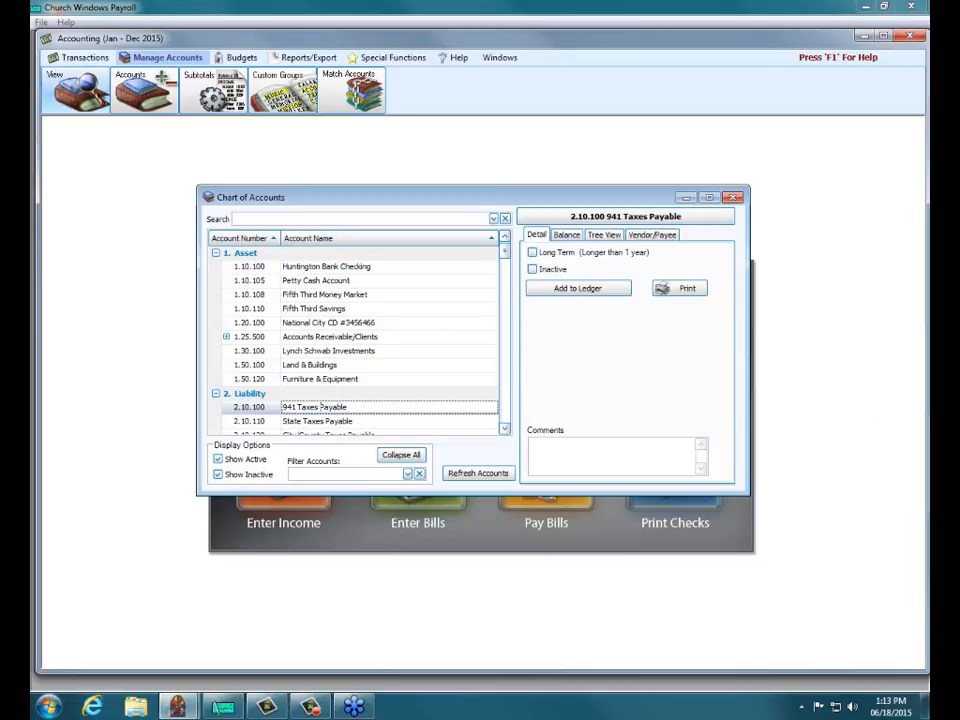
click(320, 407)
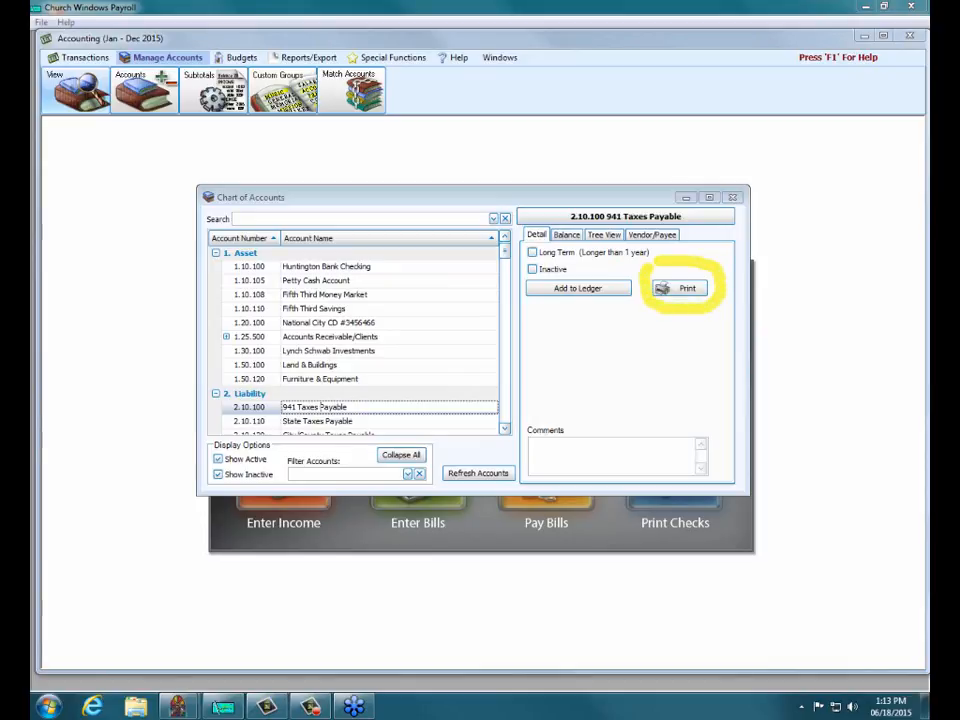
Preview the General Ledger report of the 941 Taxes Payable account for March 2015, and close the preview.
click(678, 290)
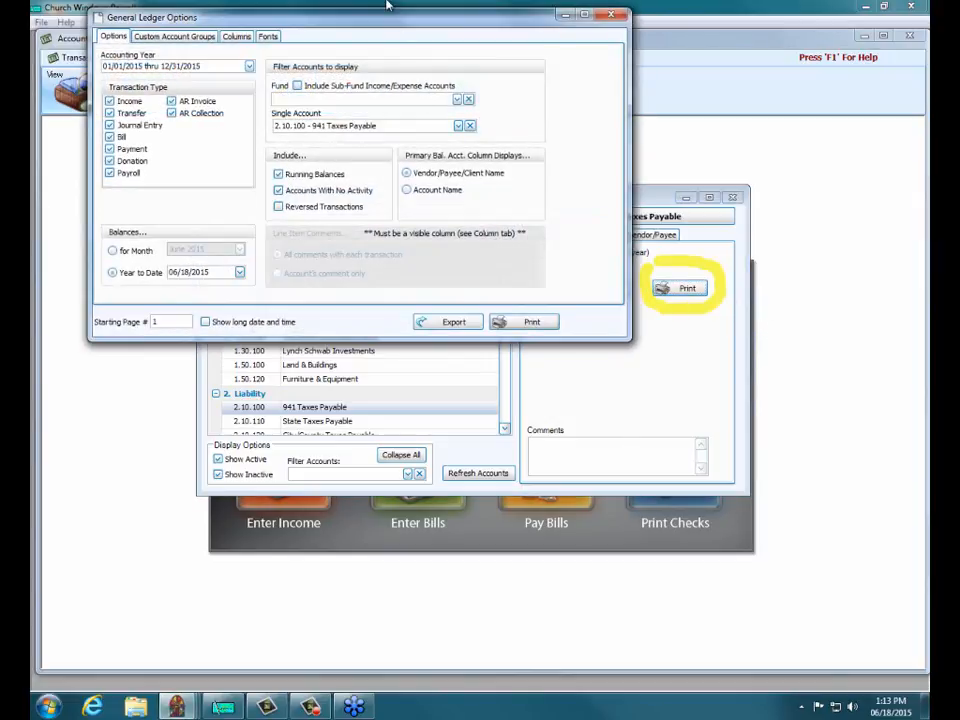
drag(385, 12, 421, 172)
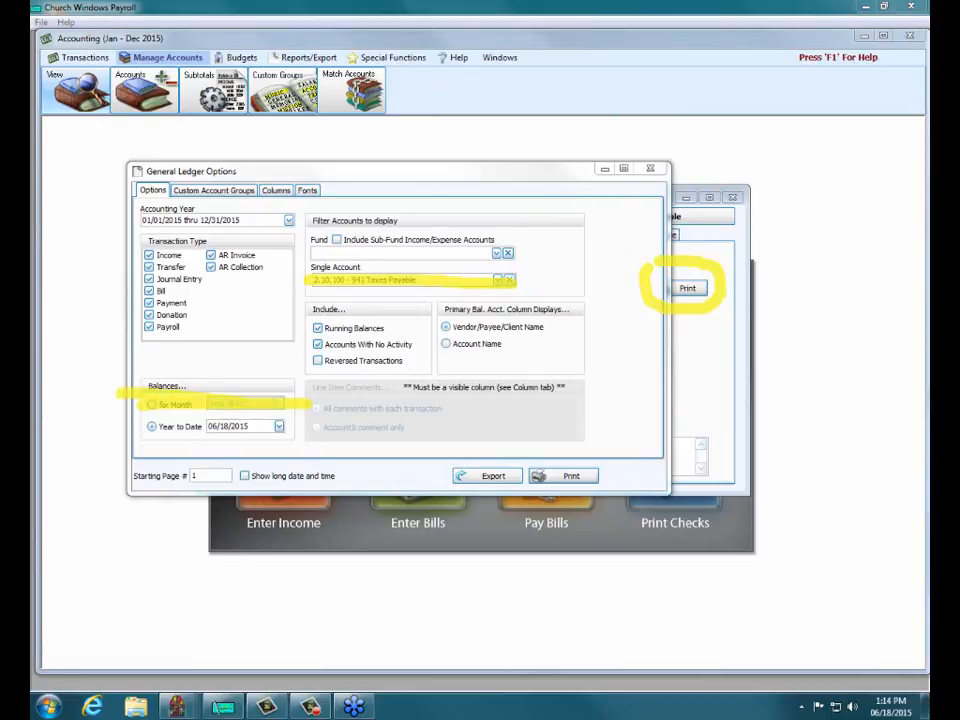
click(152, 404)
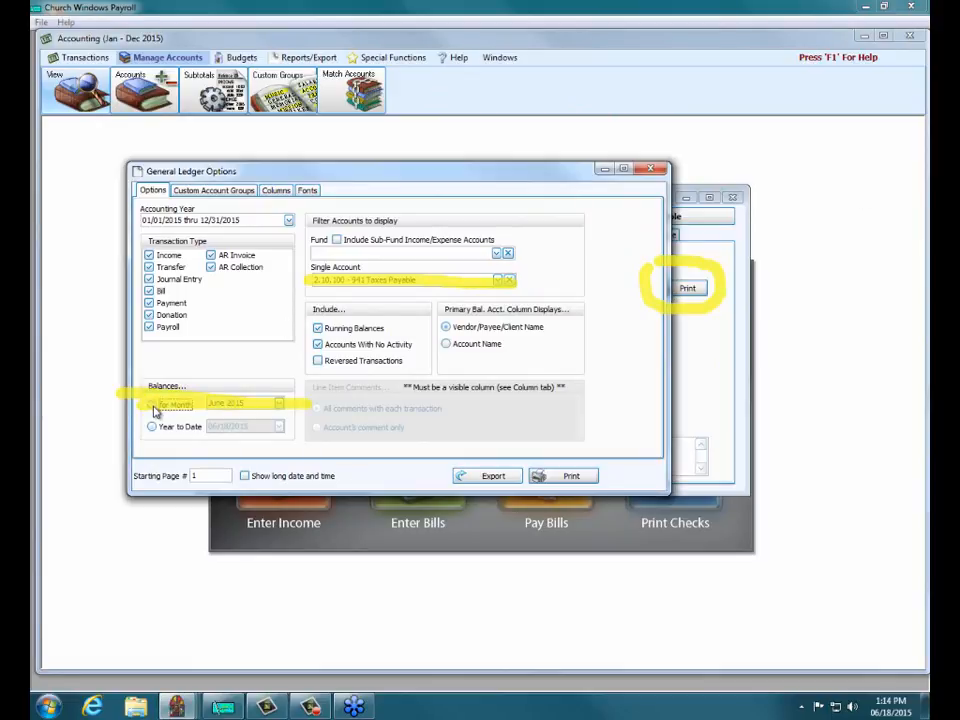
click(278, 404)
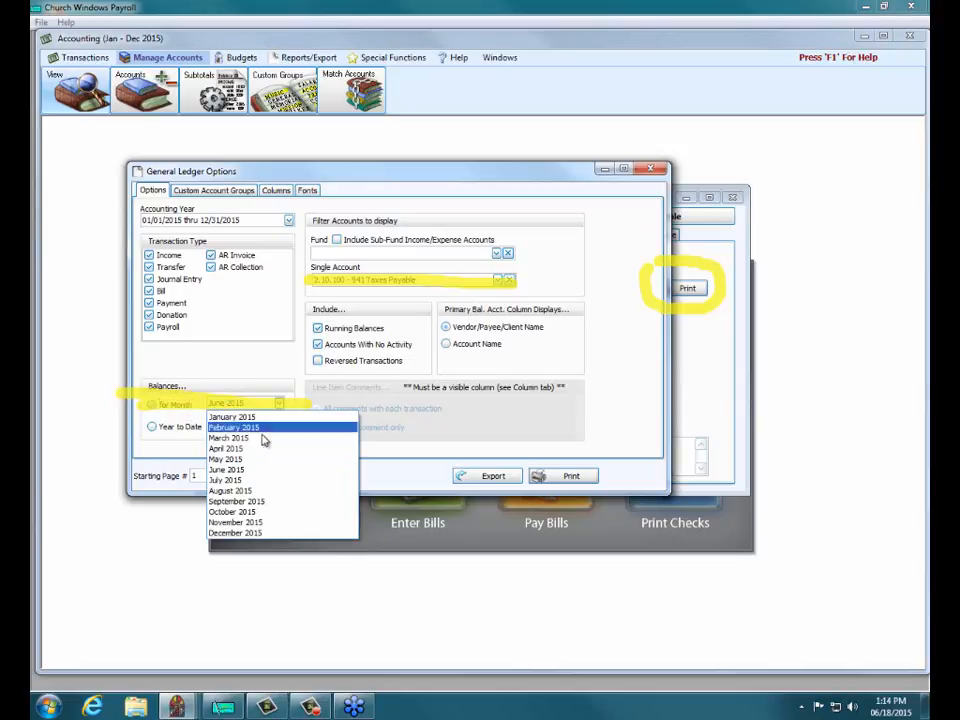
click(253, 440)
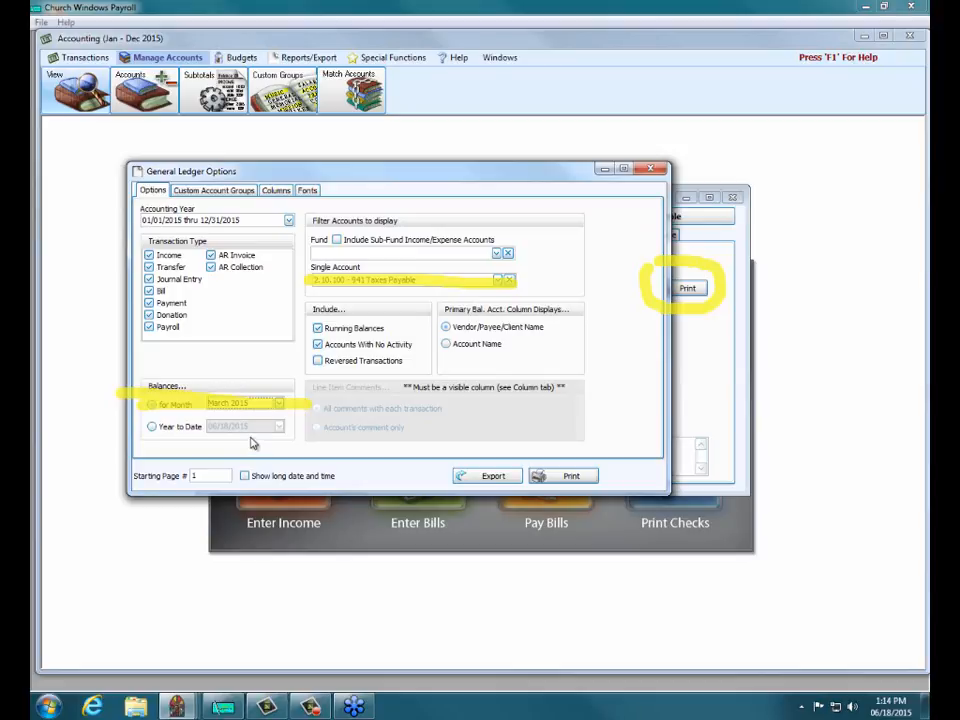
click(561, 477)
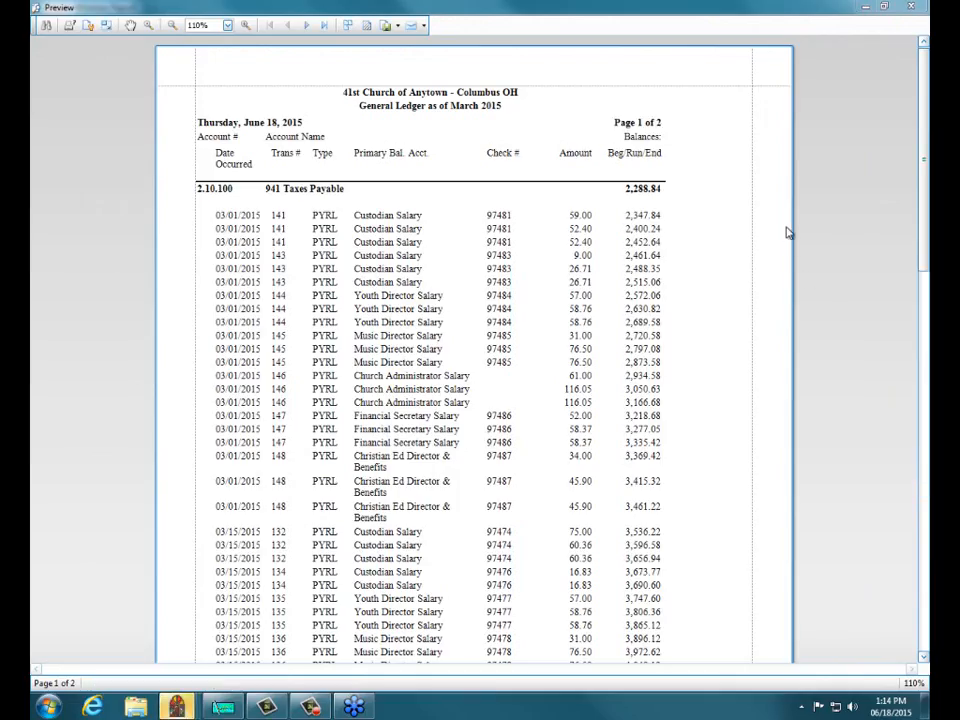
click(911, 7)
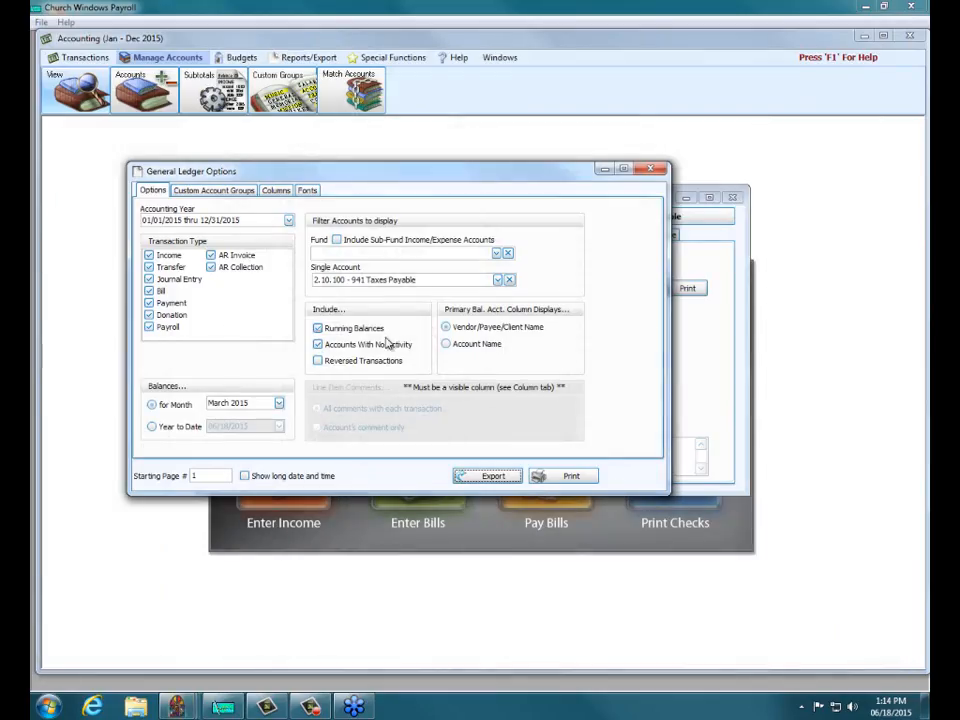
Set the General Ledger report's balance month to February 2015 and generate the preview for 941 Taxes Payable.
click(277, 404)
click(270, 417)
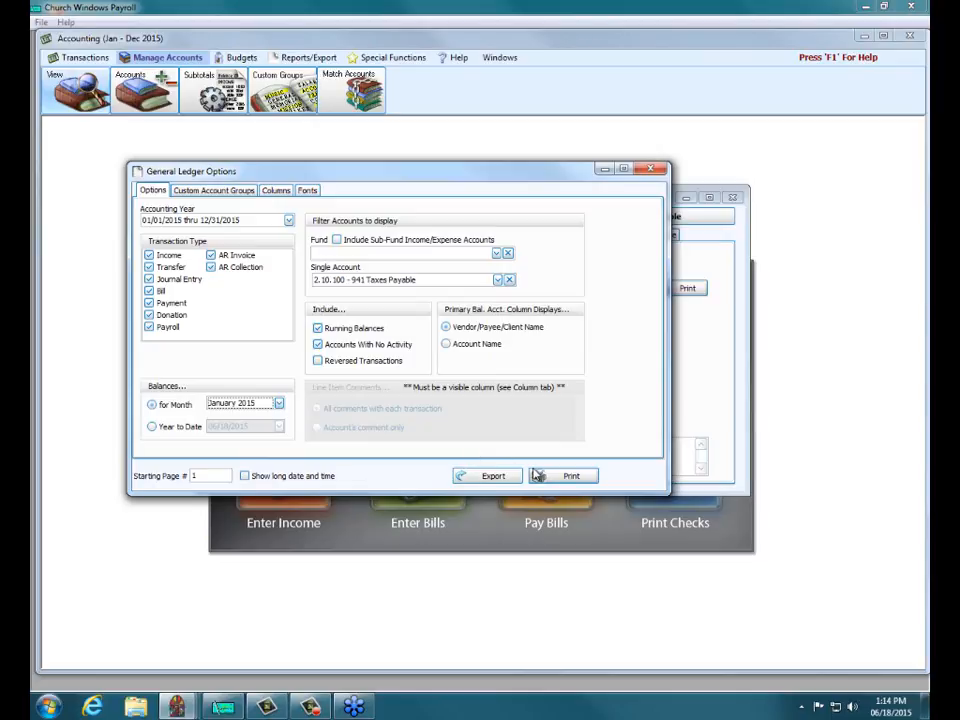
click(278, 404)
click(258, 428)
click(594, 476)
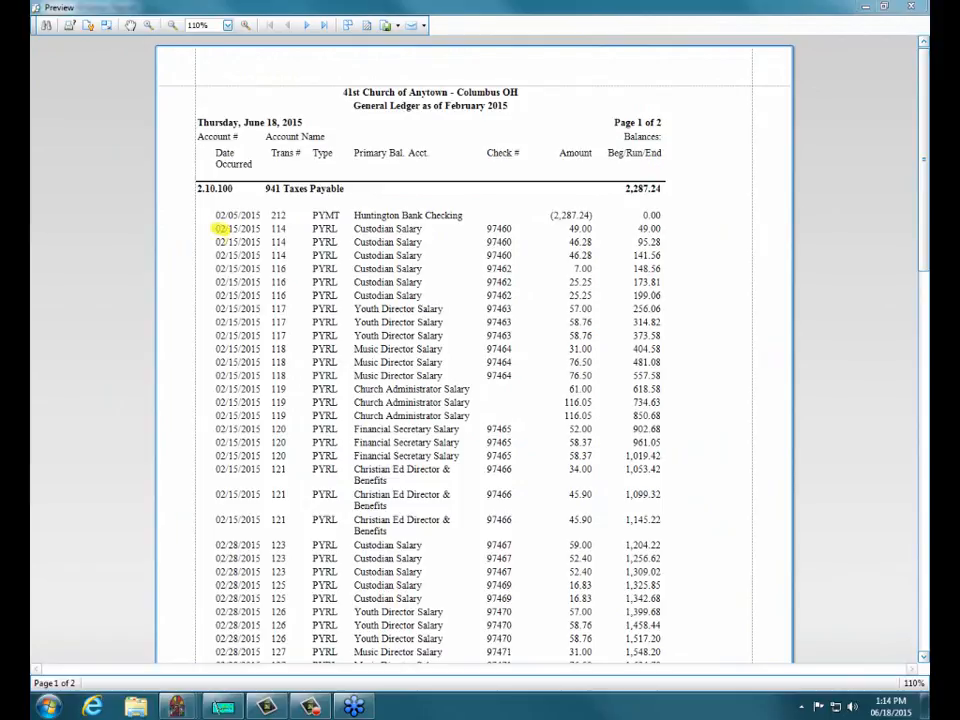
Examine the 02/05/2015 payment and the February payroll entries in the 941 Taxes Payable ledger, and close the report and Chart of Accounts.
drag(219, 228, 212, 454)
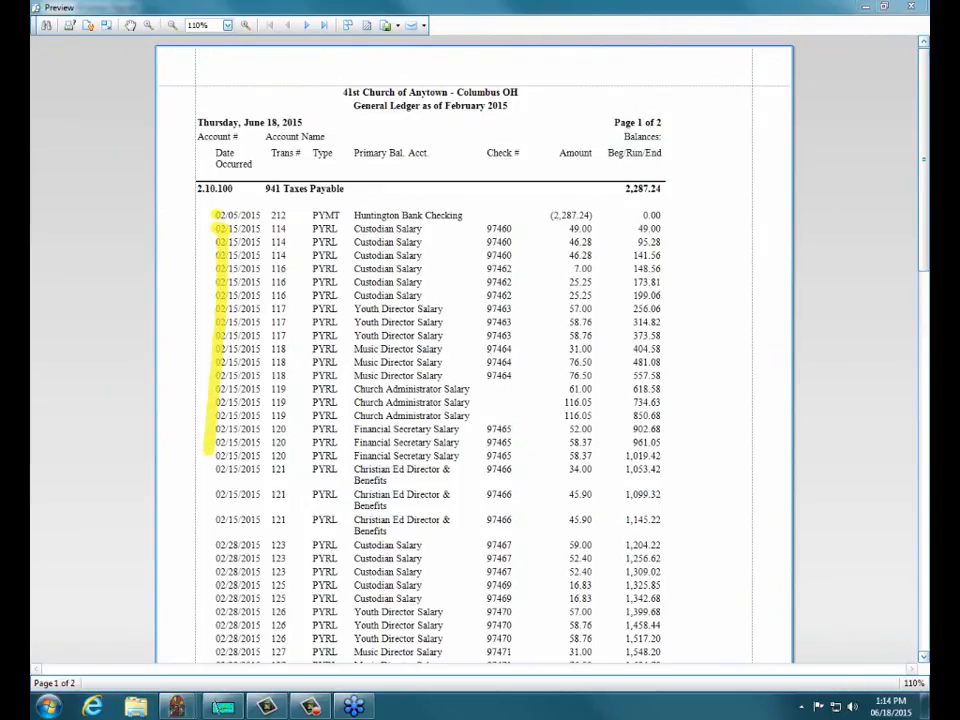
drag(214, 215, 397, 215)
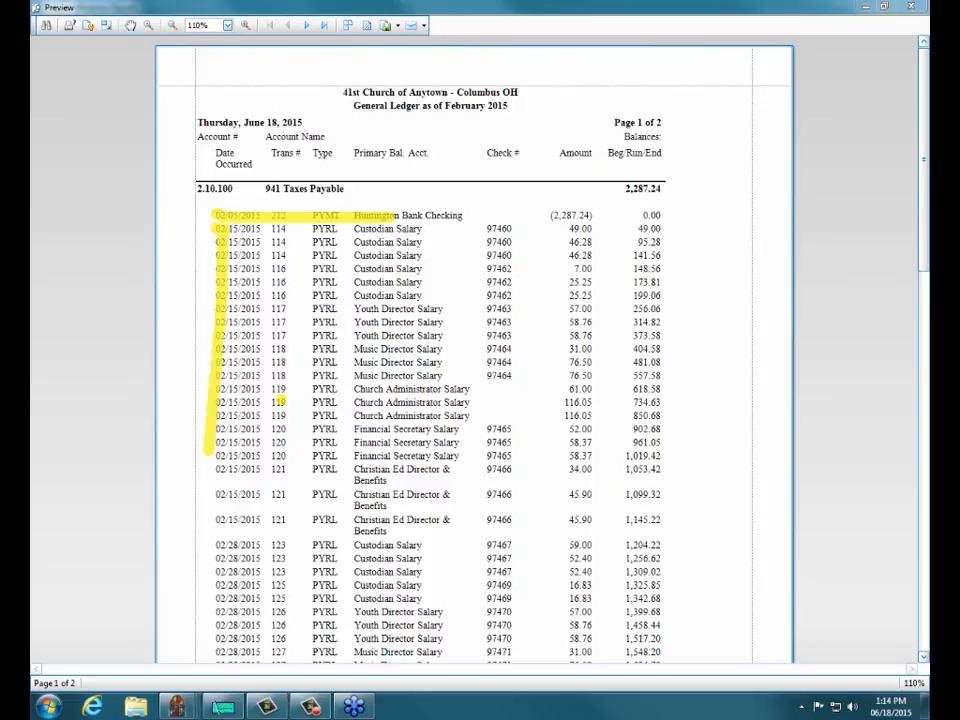
drag(288, 305, 289, 470)
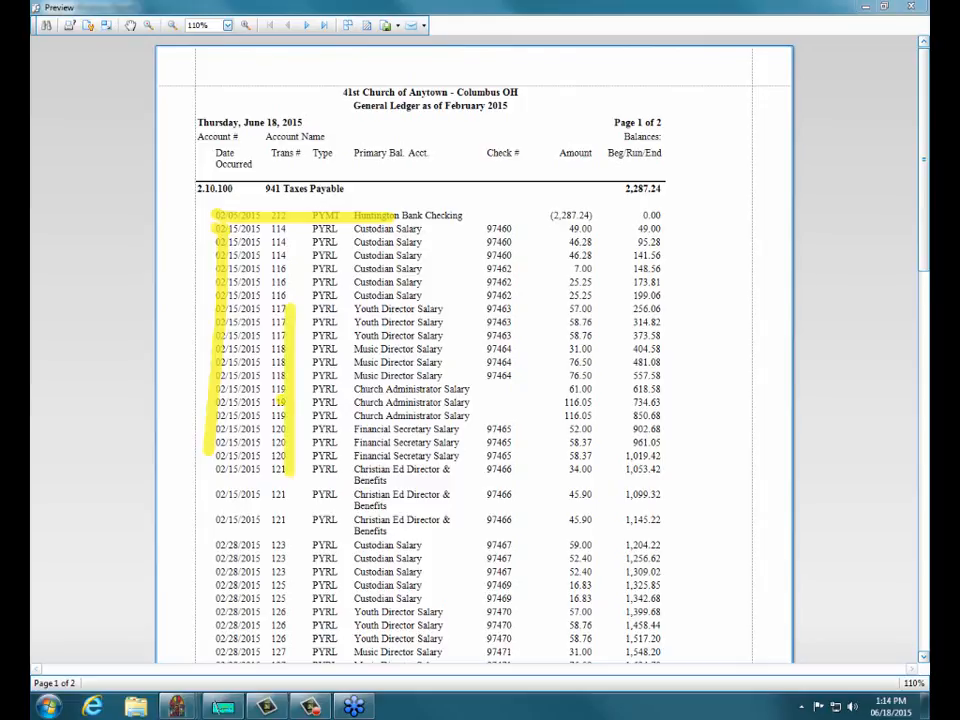
drag(217, 214, 565, 215)
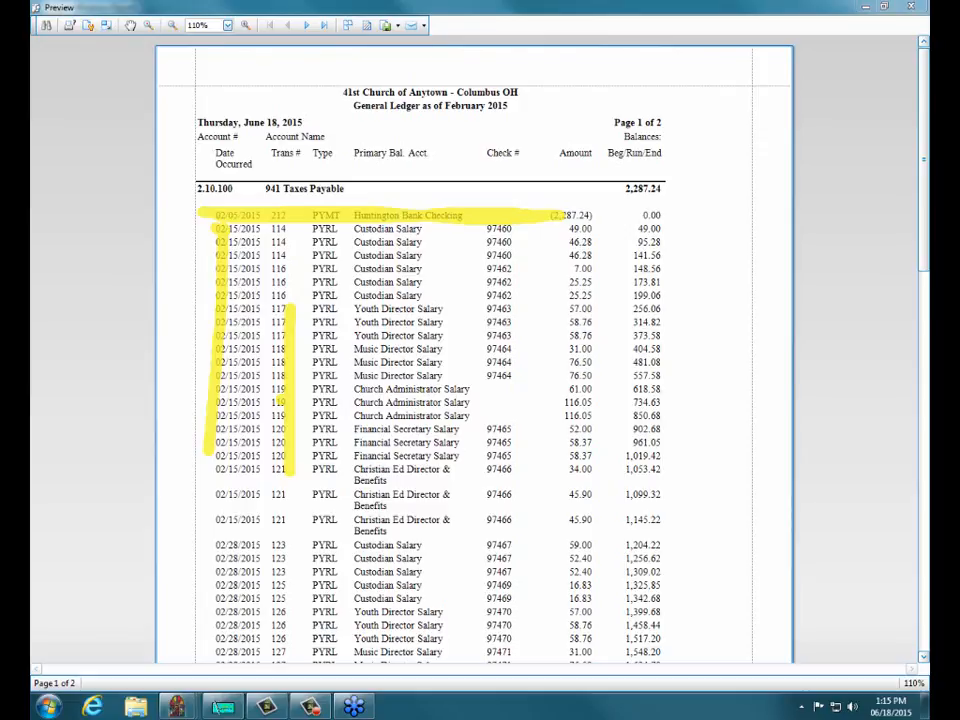
drag(215, 225, 203, 470)
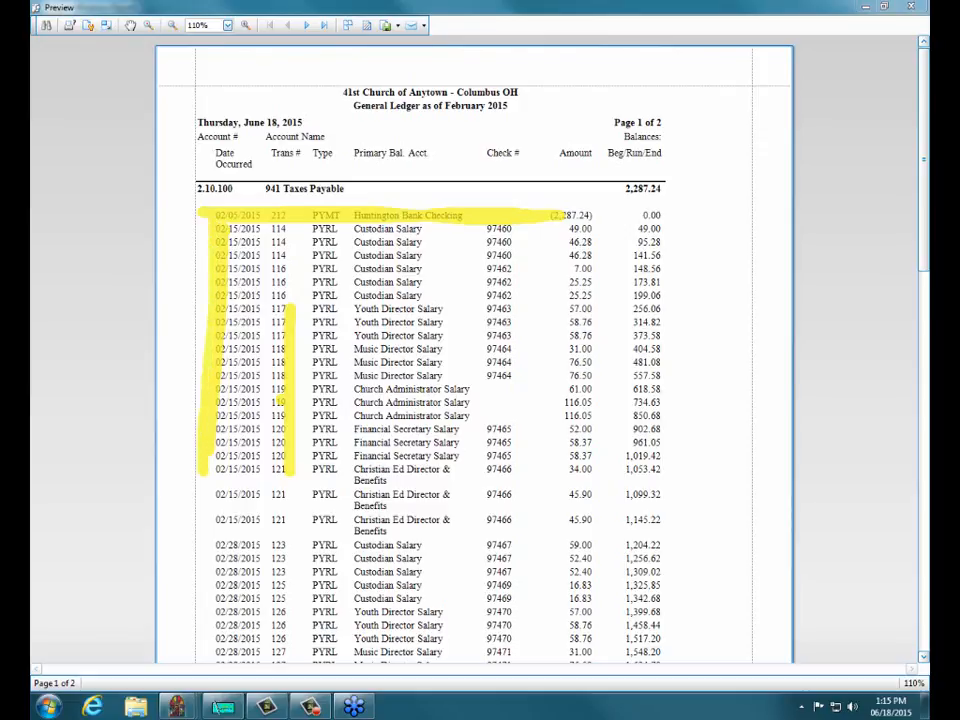
drag(202, 217, 203, 435)
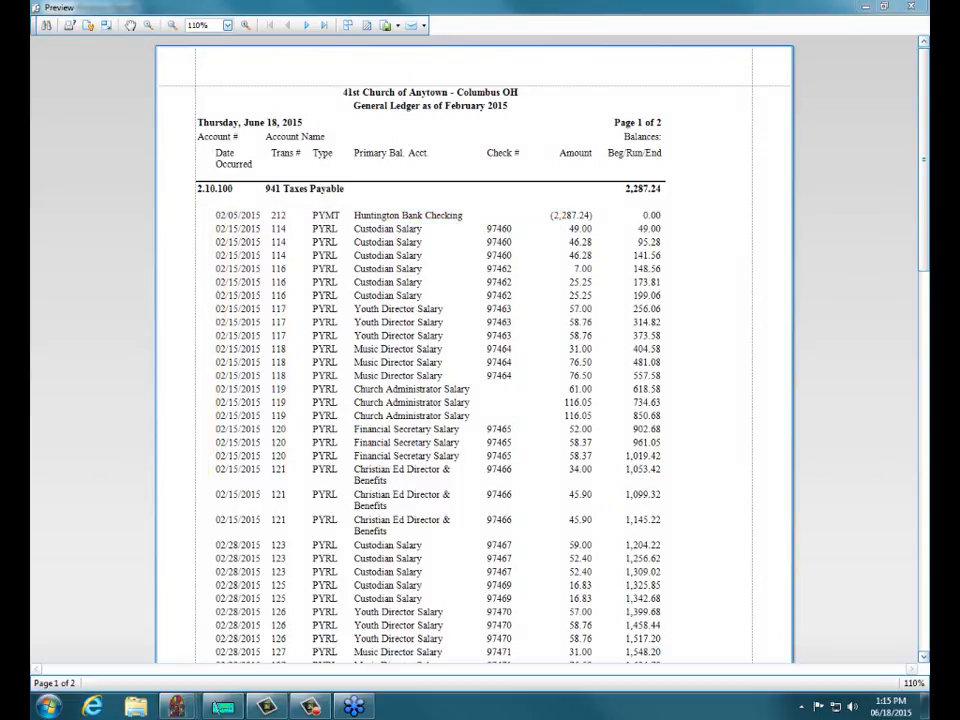
click(911, 7)
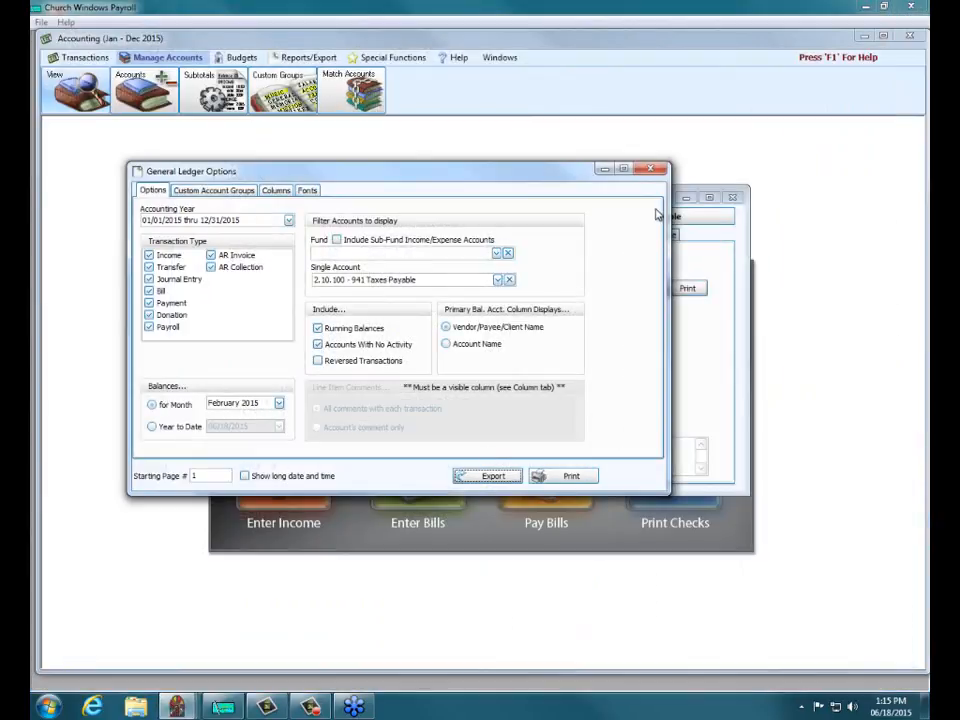
click(733, 198)
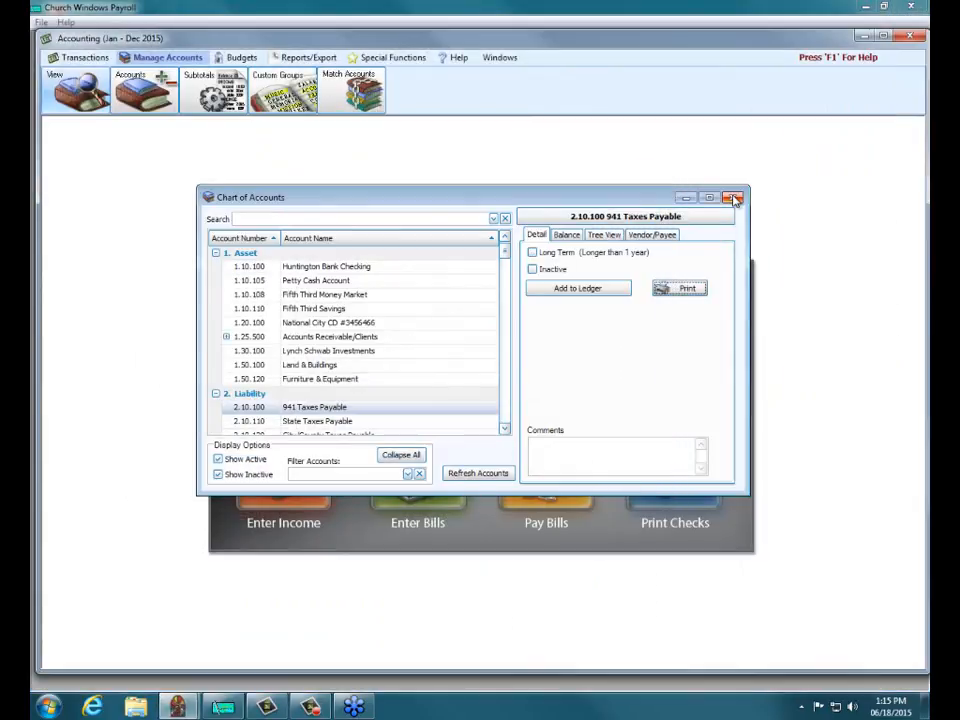
click(734, 199)
Switch to Church Windows Payroll and start an Accounting Transfer Audit Report for all departments.
click(223, 706)
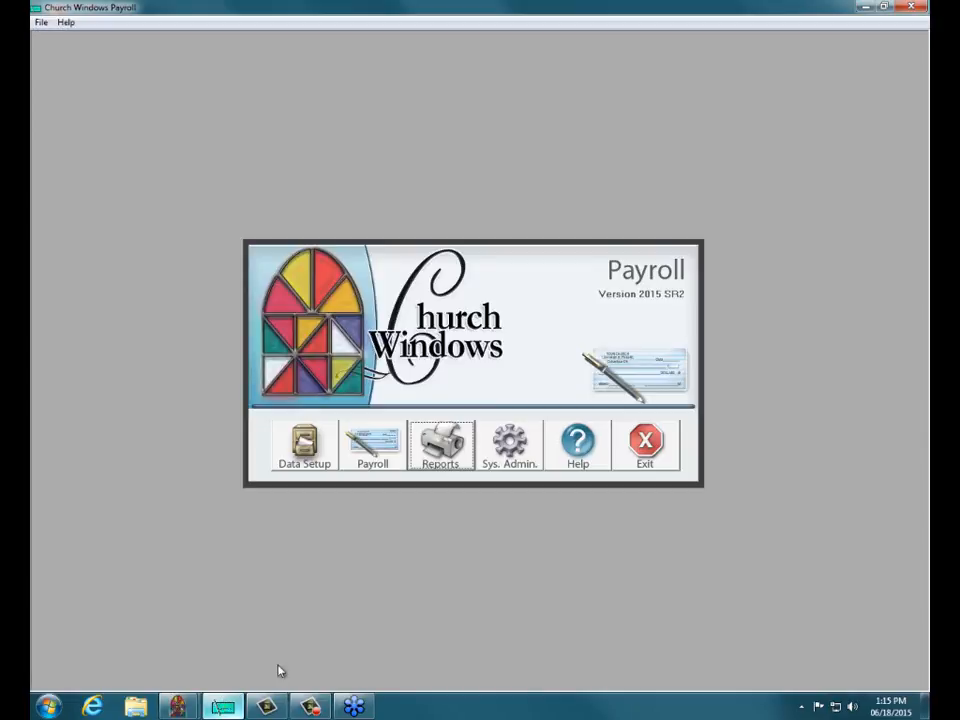
click(440, 445)
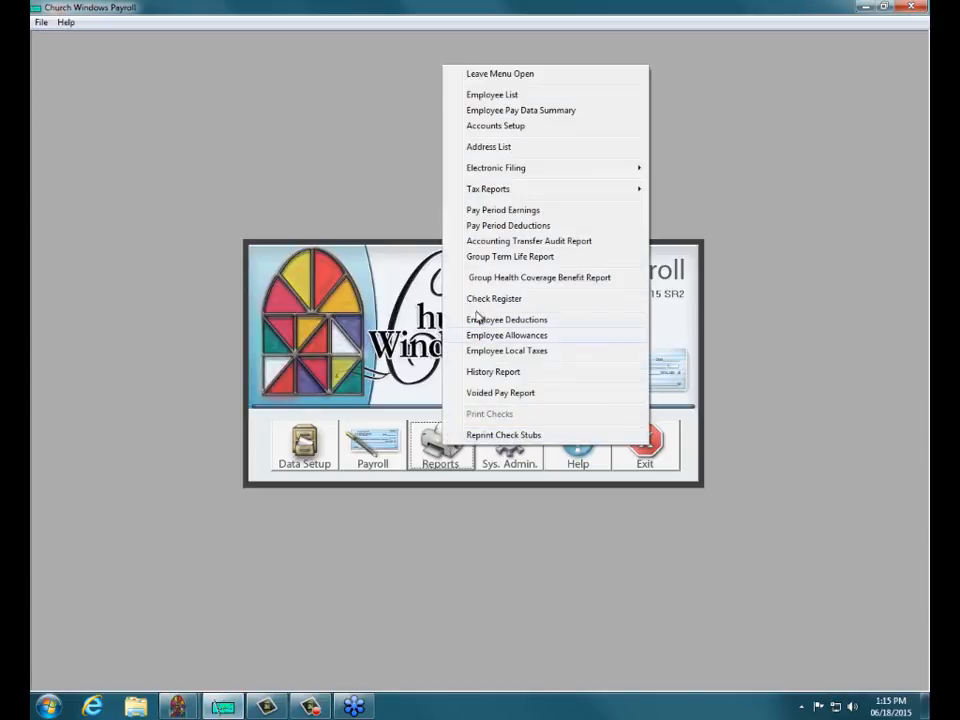
click(505, 243)
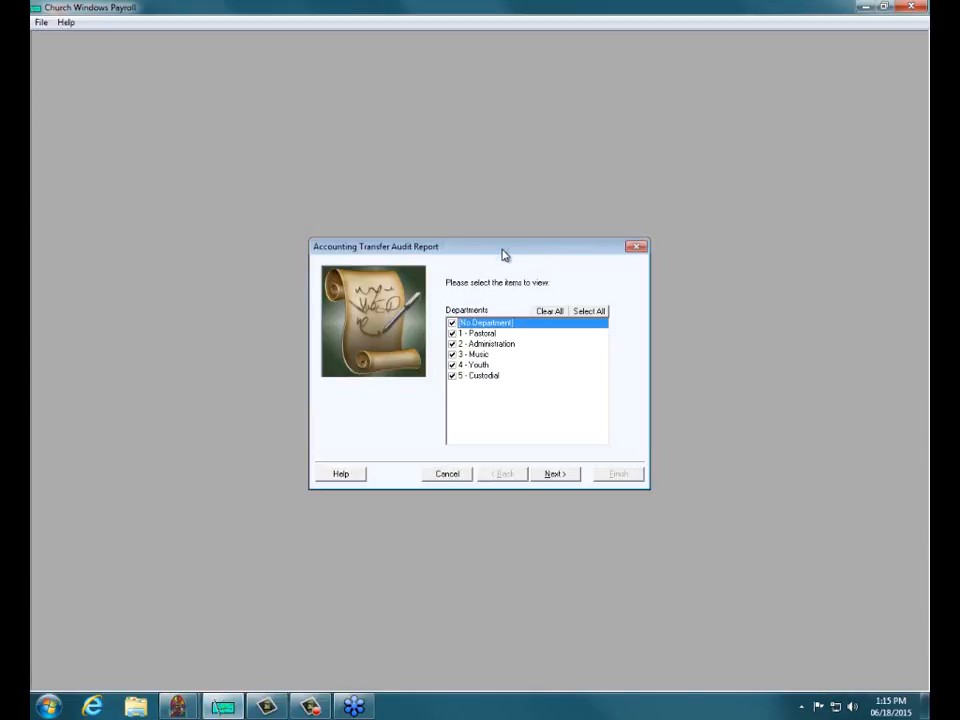
click(545, 477)
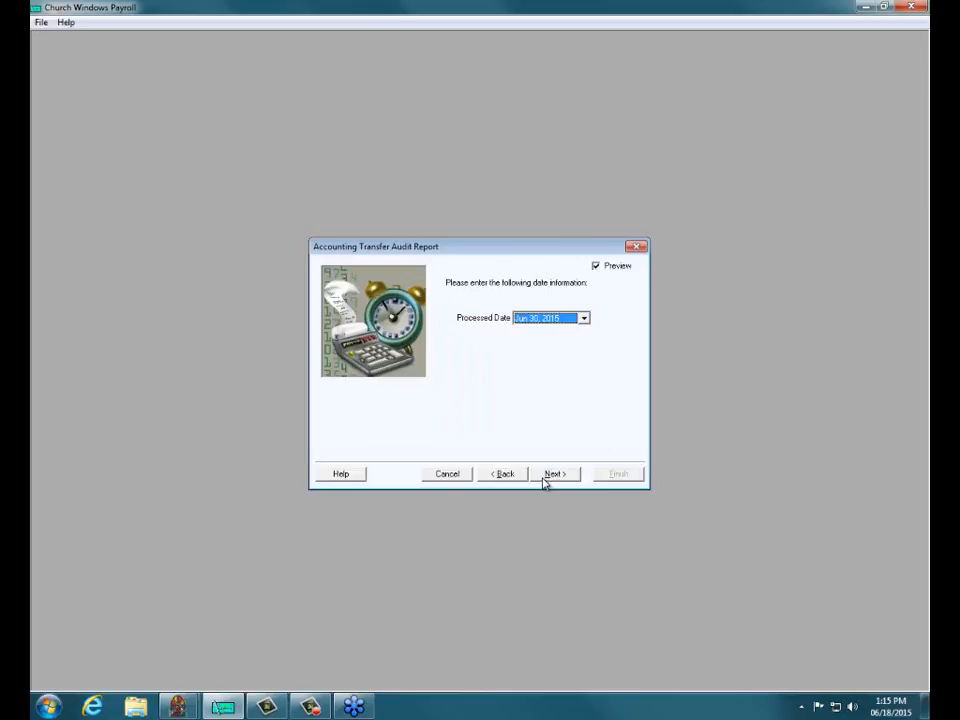
Set the audit report's processed date to Jun 15, 2015 and generate the preview.
click(584, 318)
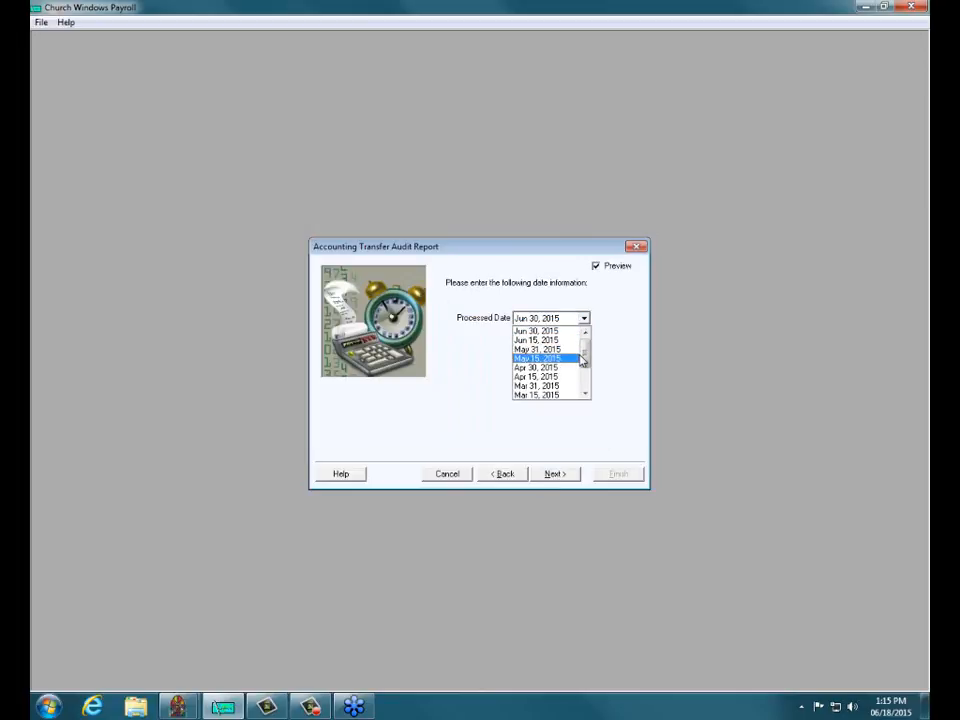
click(566, 340)
click(585, 319)
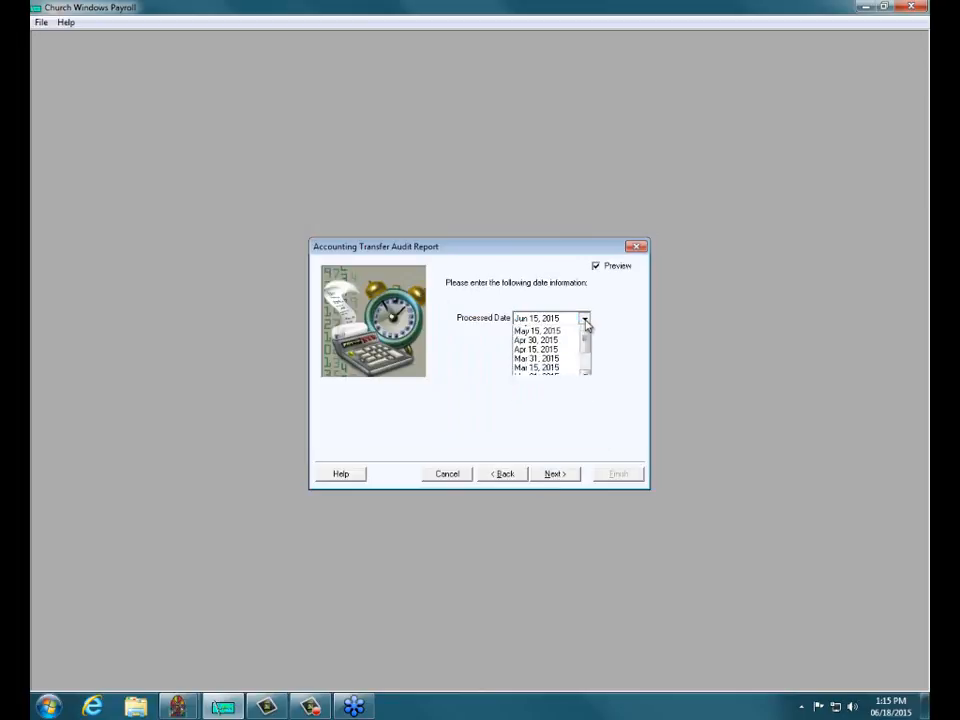
click(548, 335)
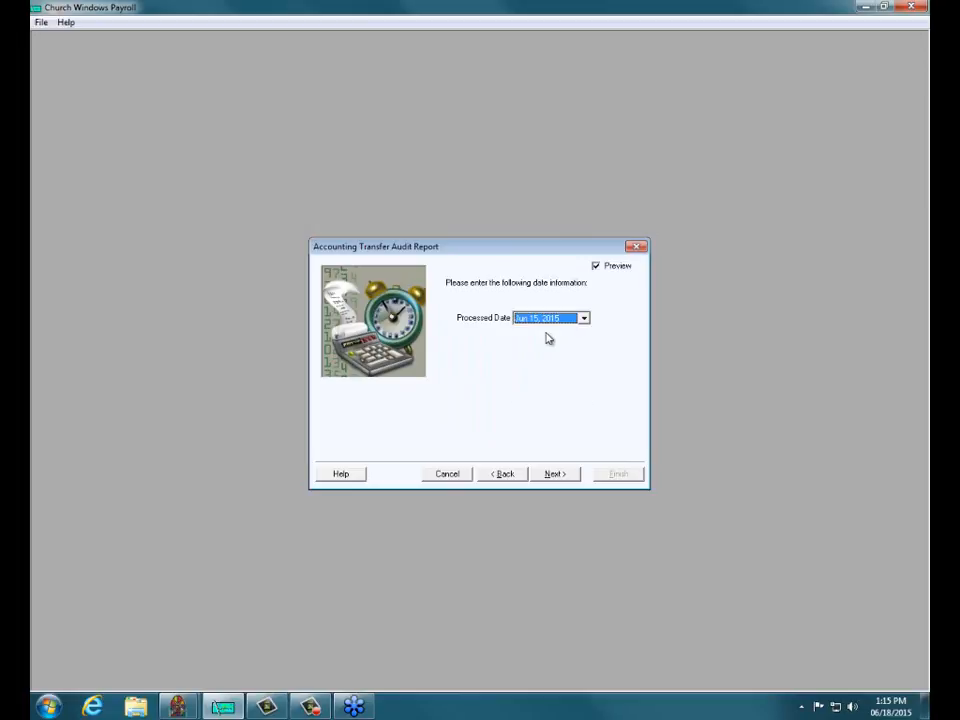
click(549, 473)
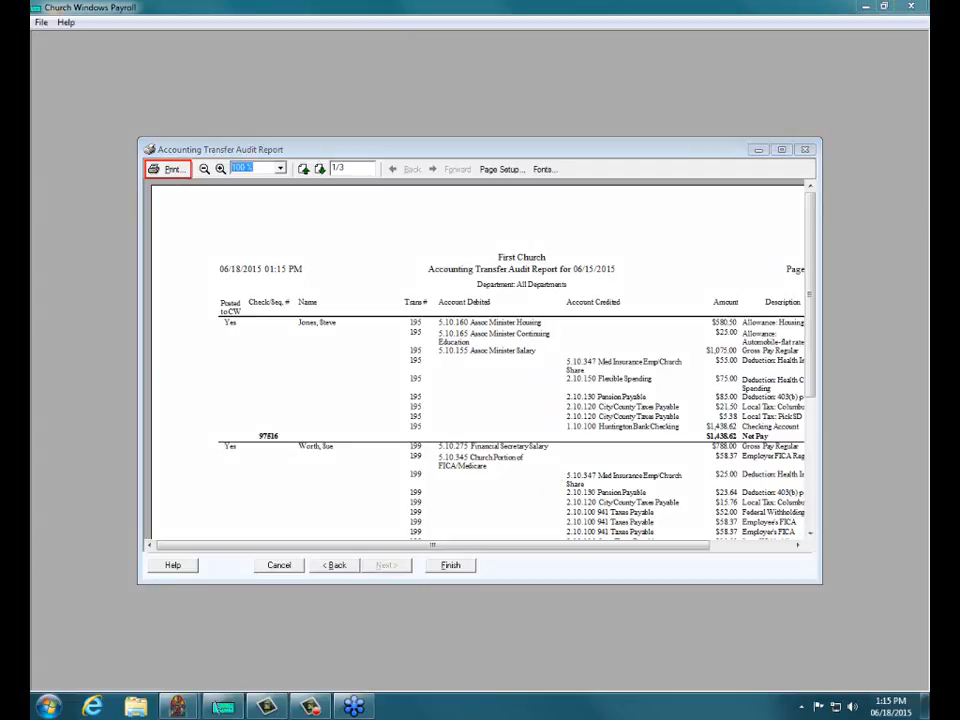
Examine the transaction numbers and tax payable credits in the maximized Accounting Transfer Audit Report, and end the webinar for everyone.
drag(411, 310, 408, 513)
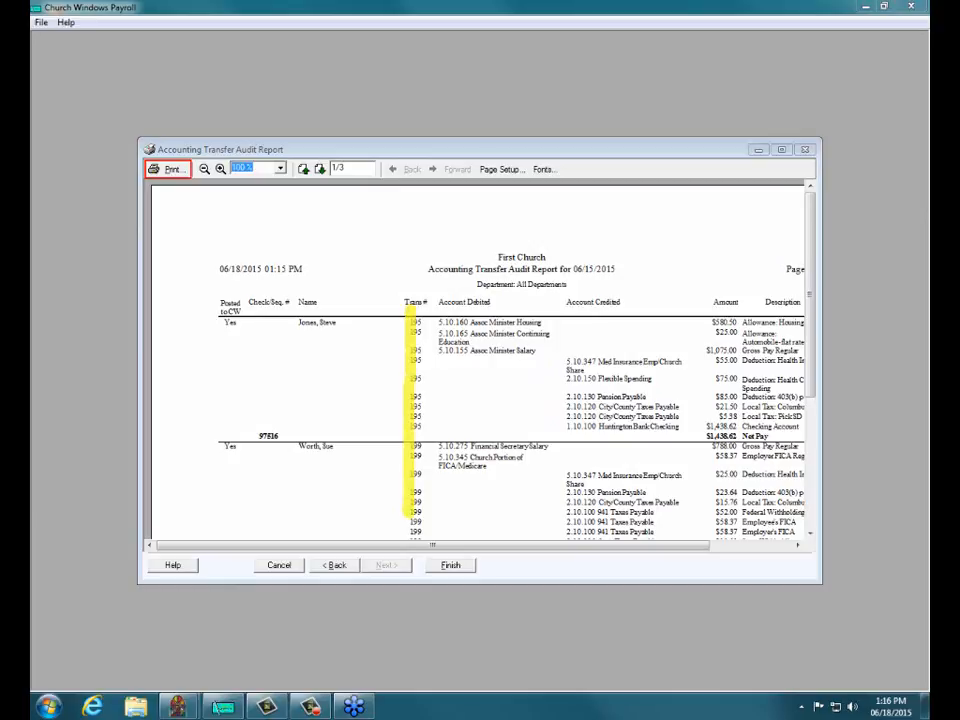
drag(221, 311, 271, 311)
click(781, 149)
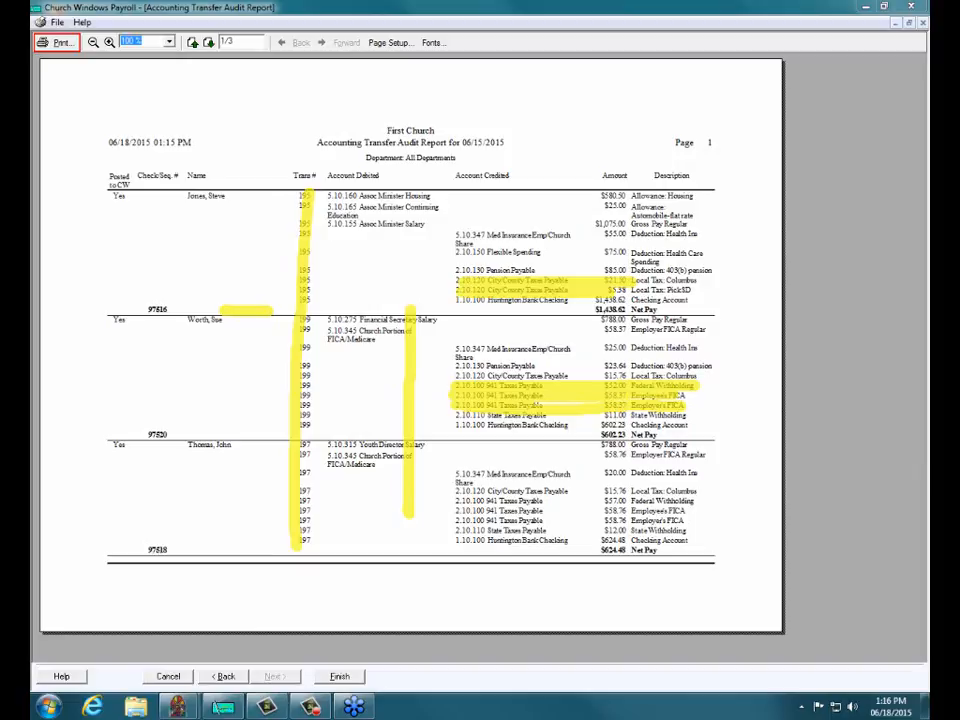
drag(460, 279, 460, 360)
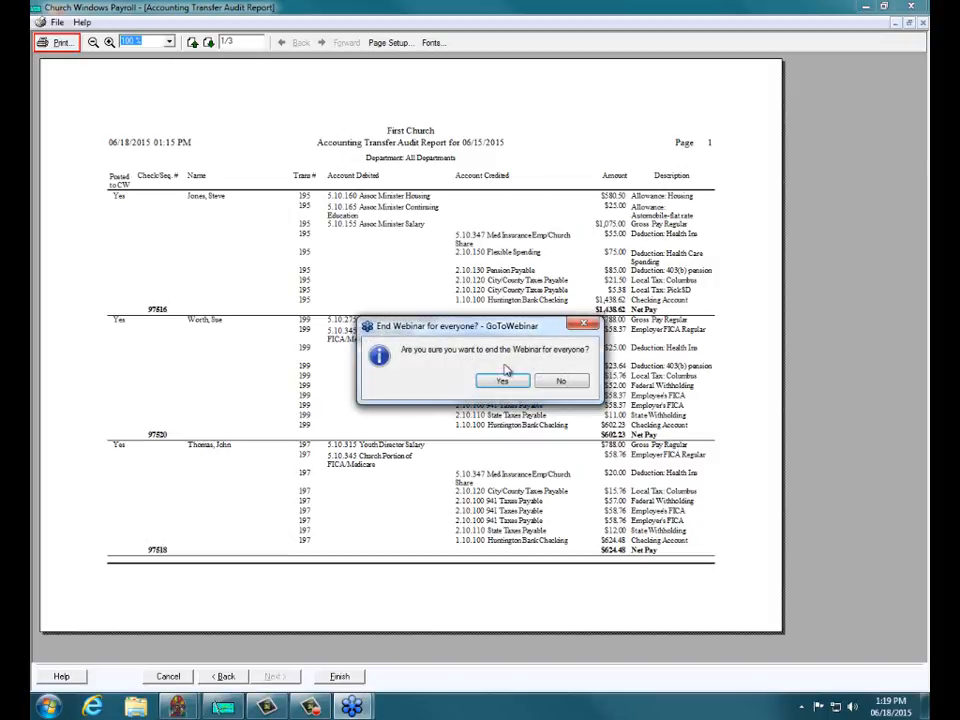
click(499, 379)
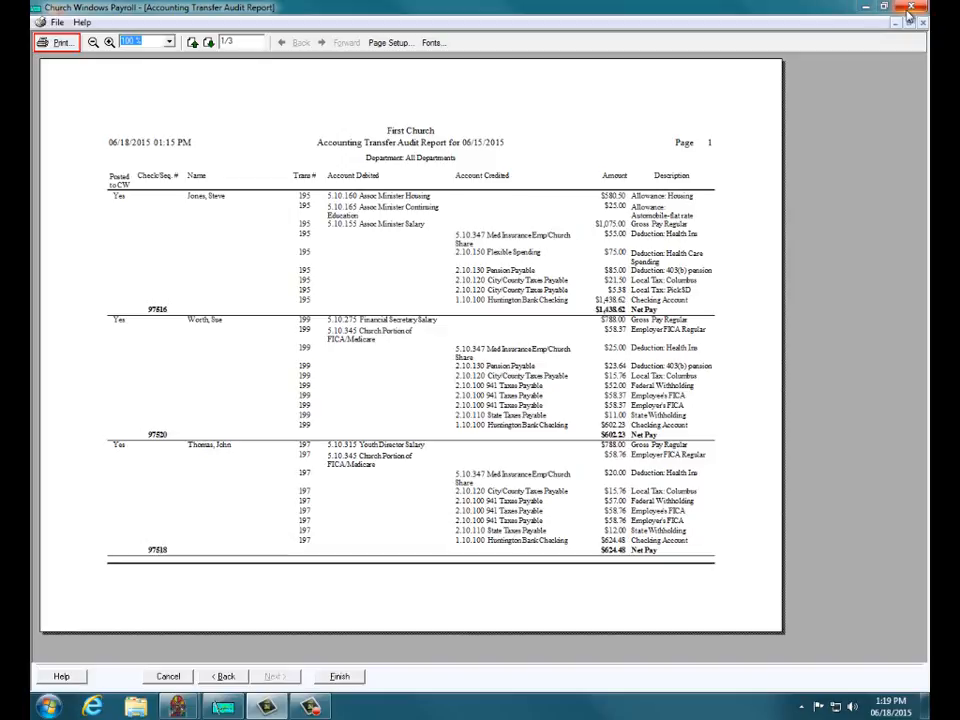